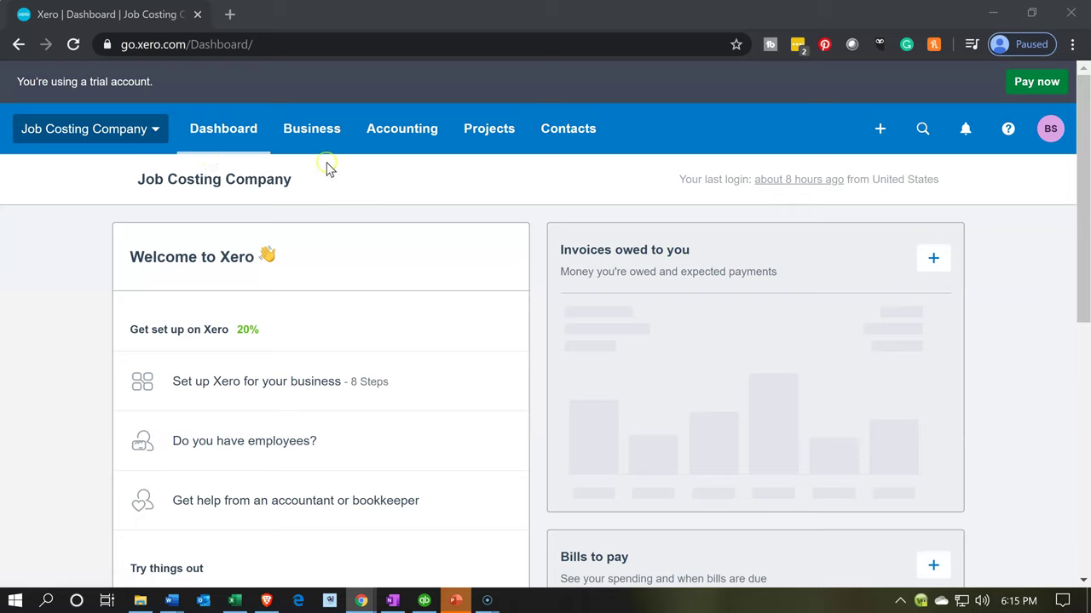
- Open the Project Details report from the Projects section of the accounting reports
left_click(385, 145)
left_click(386, 150)
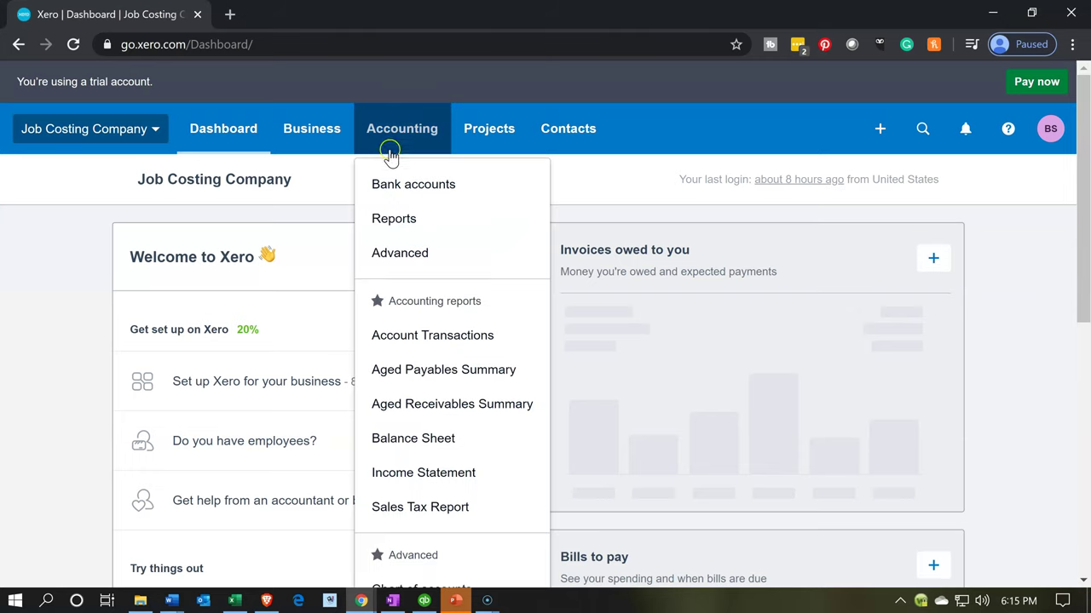
left_click(417, 226)
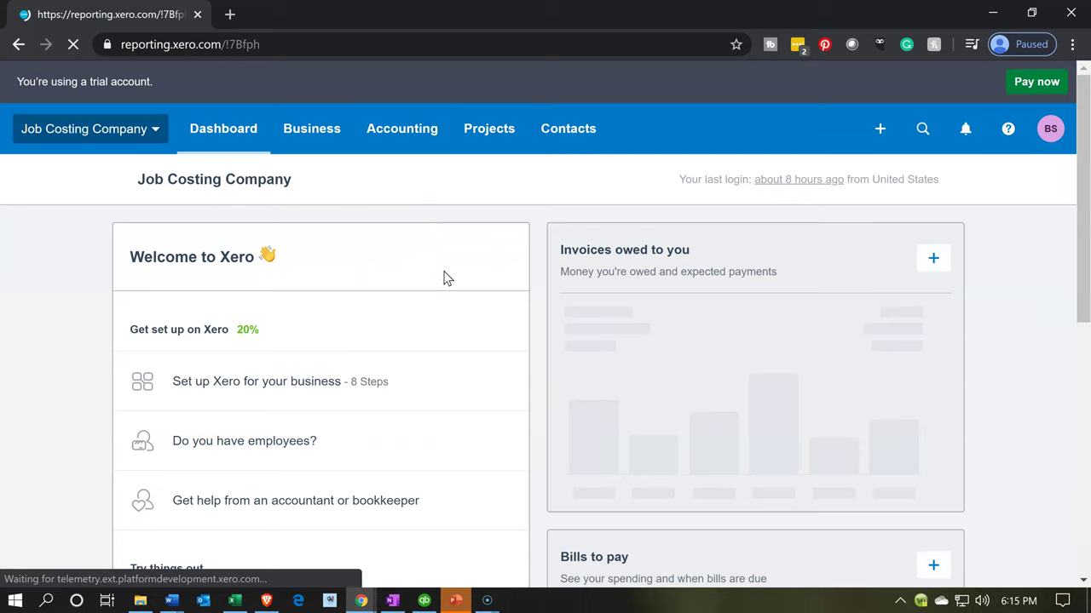
scroll(449, 304, "down", 6)
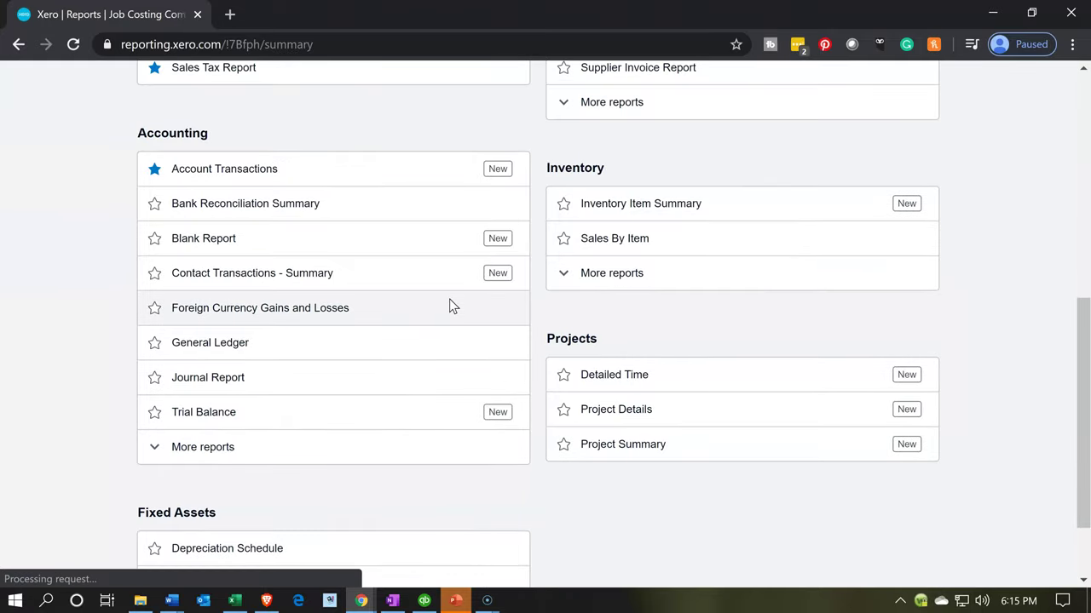
scroll(450, 307, "down", 1)
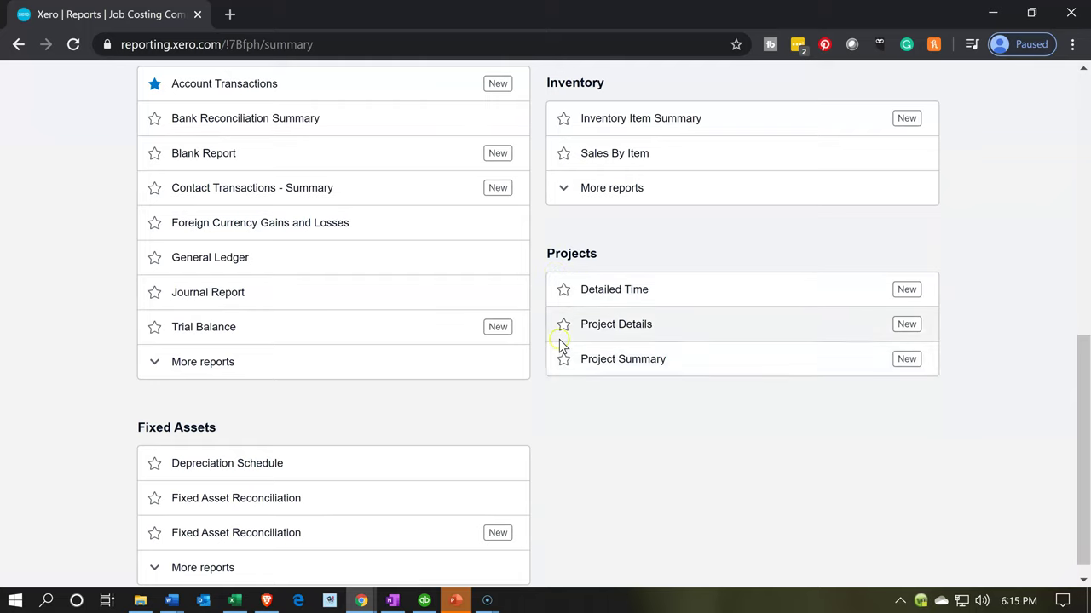
left_click(622, 337)
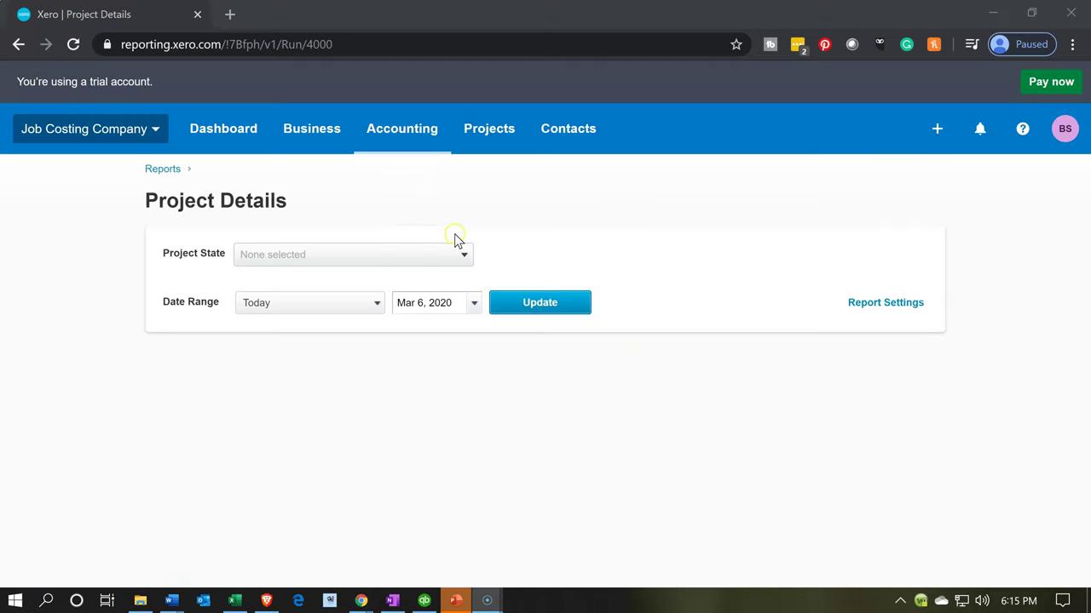
- Set the project state to All and run the Project Details report for today
left_click(460, 257)
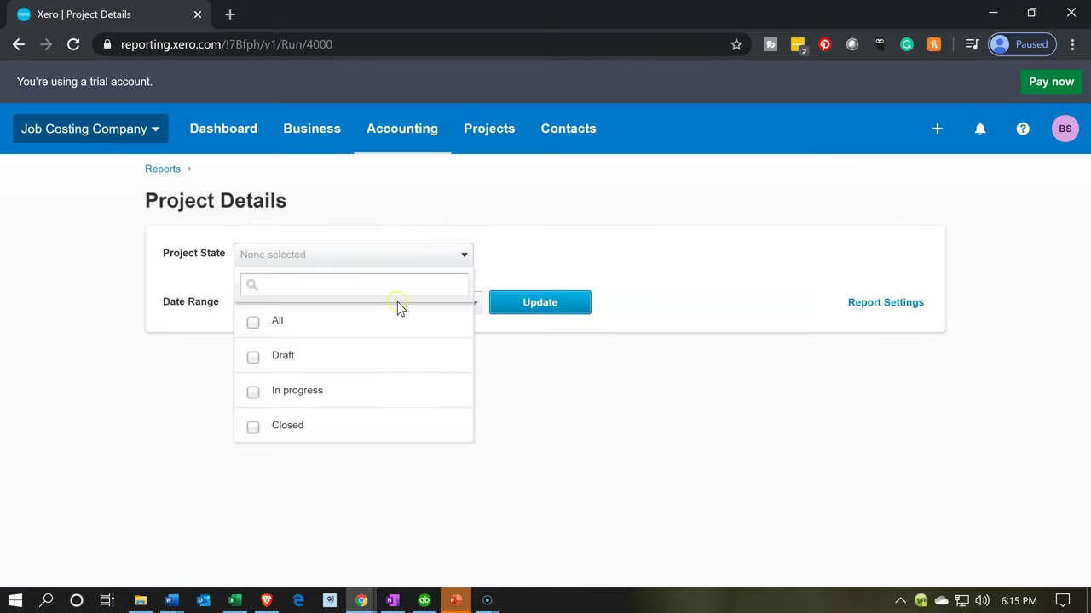
left_click(329, 364)
left_click(322, 386)
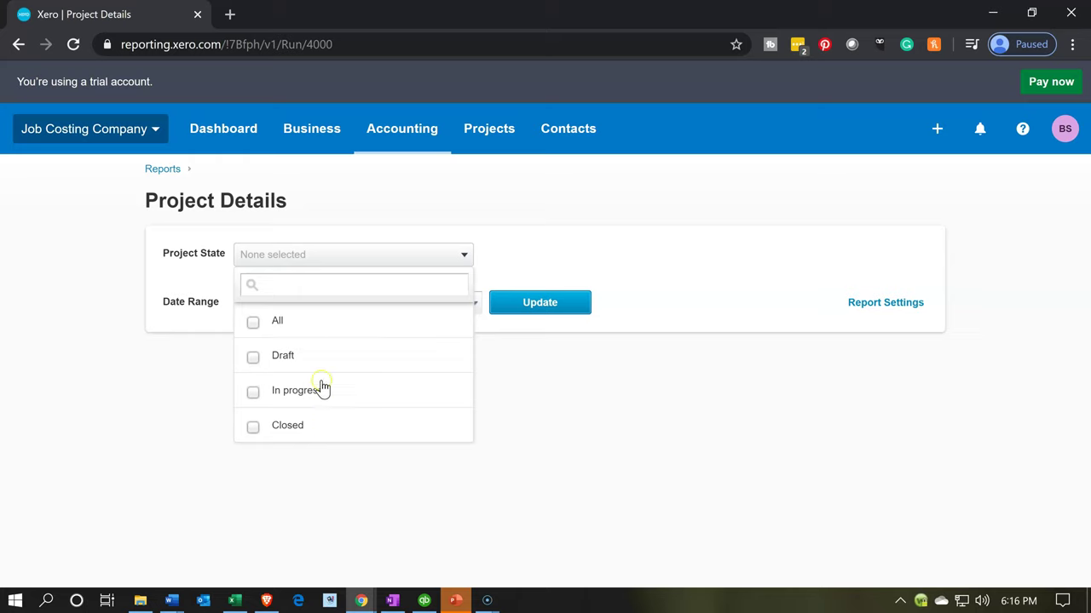
left_click(258, 324)
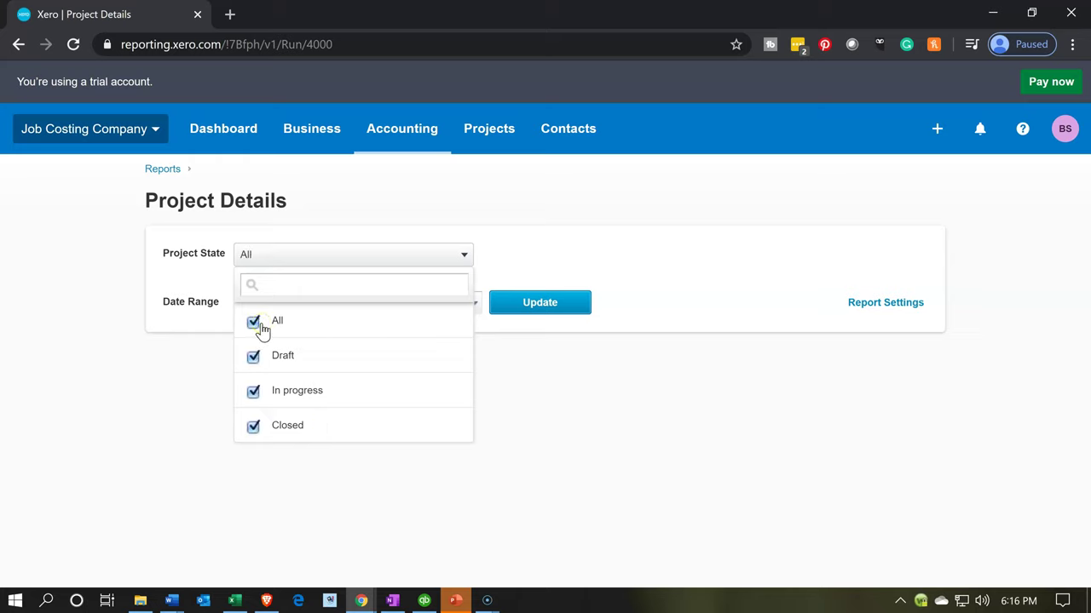
left_click(255, 400)
left_click(75, 392)
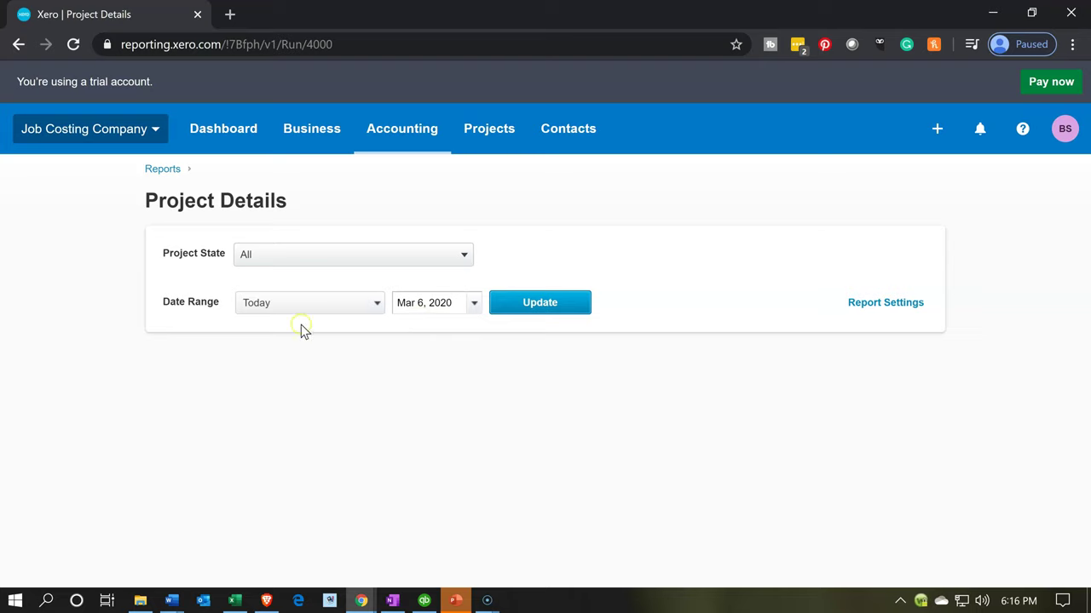
left_click(550, 306)
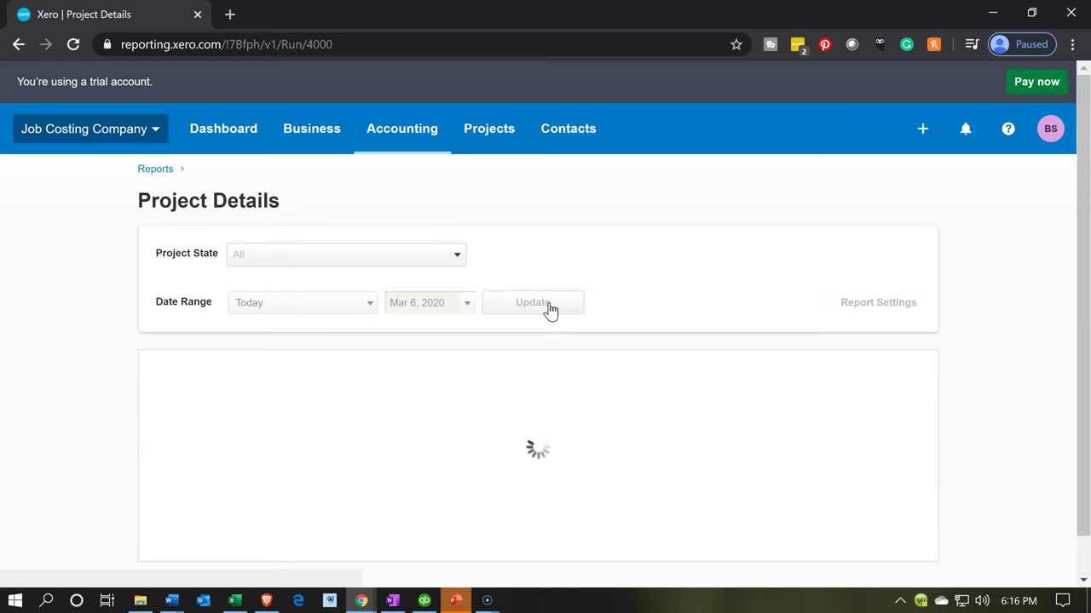
- Examine the expense lines, costs and gross profit of each project in the report, along with its date setting
scroll(551, 311, "down", 2)
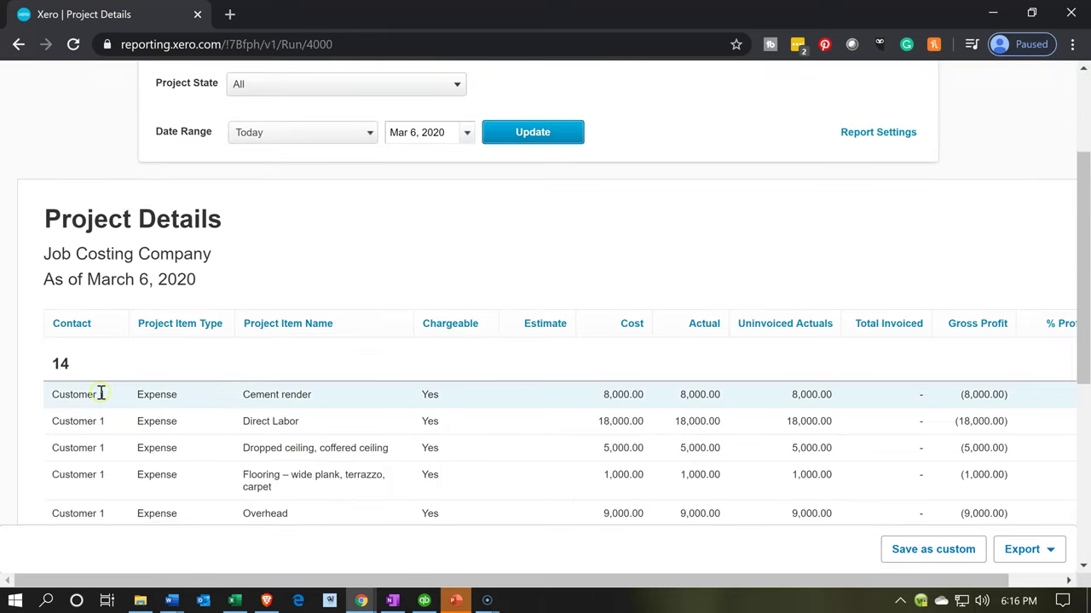
scroll(101, 392, "down", 3)
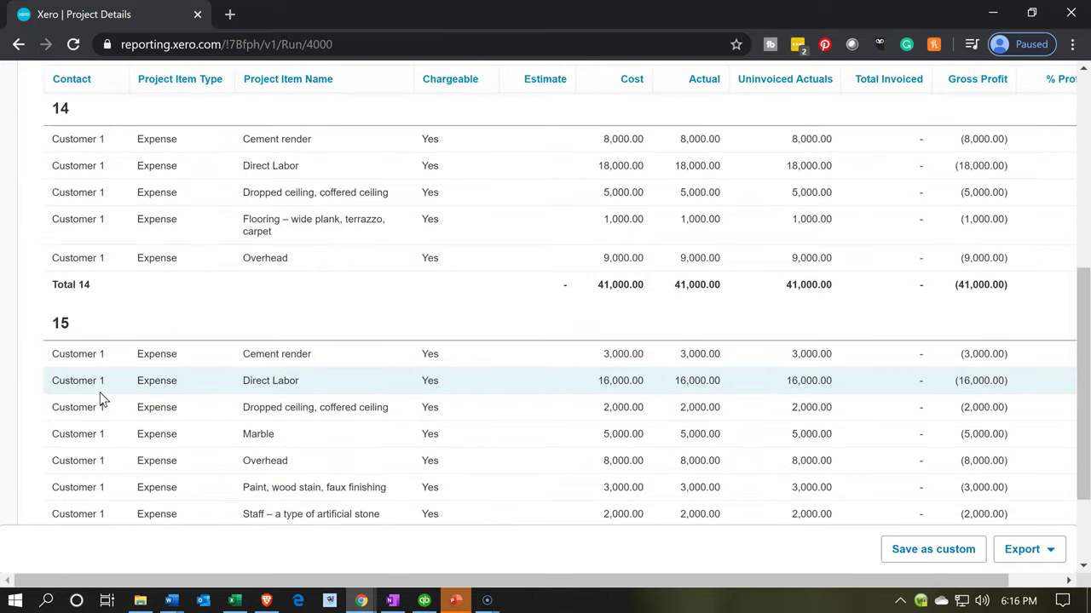
scroll(100, 401, "up", 2)
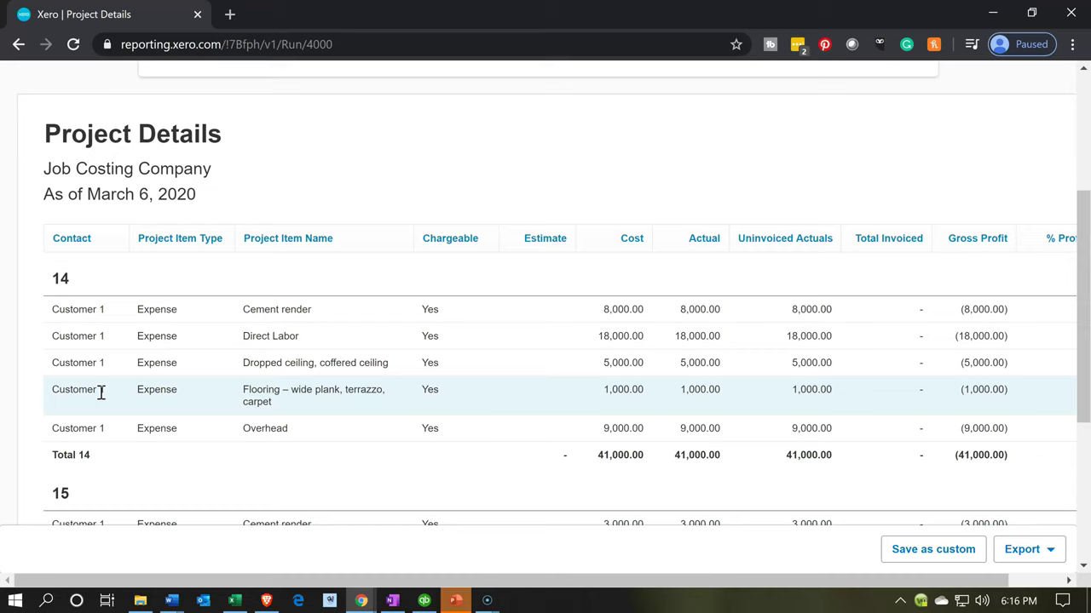
scroll(101, 391, "up", 3)
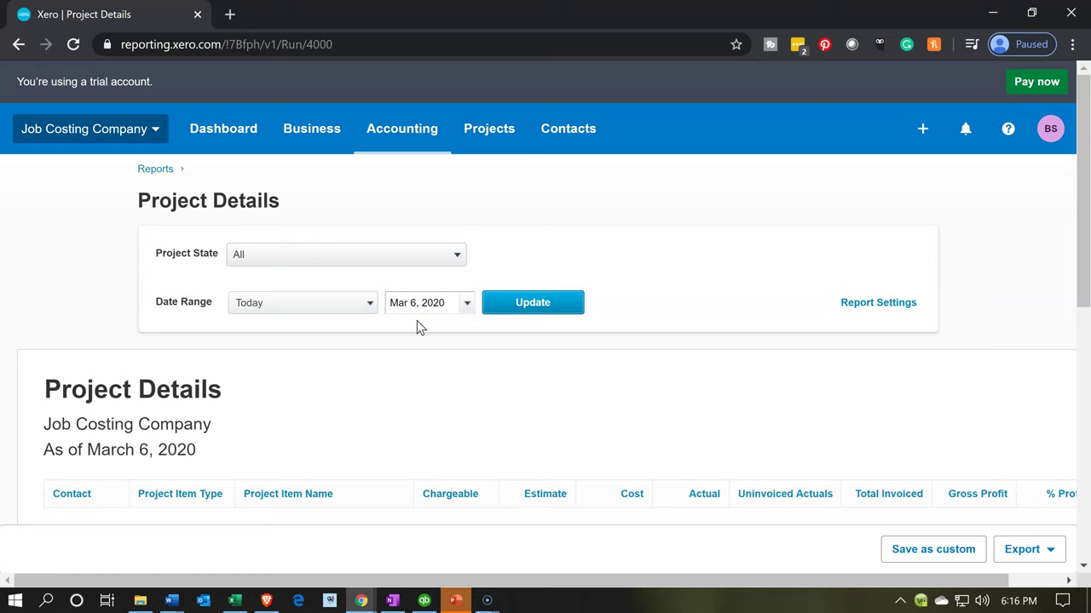
scroll(418, 324, "down", 2)
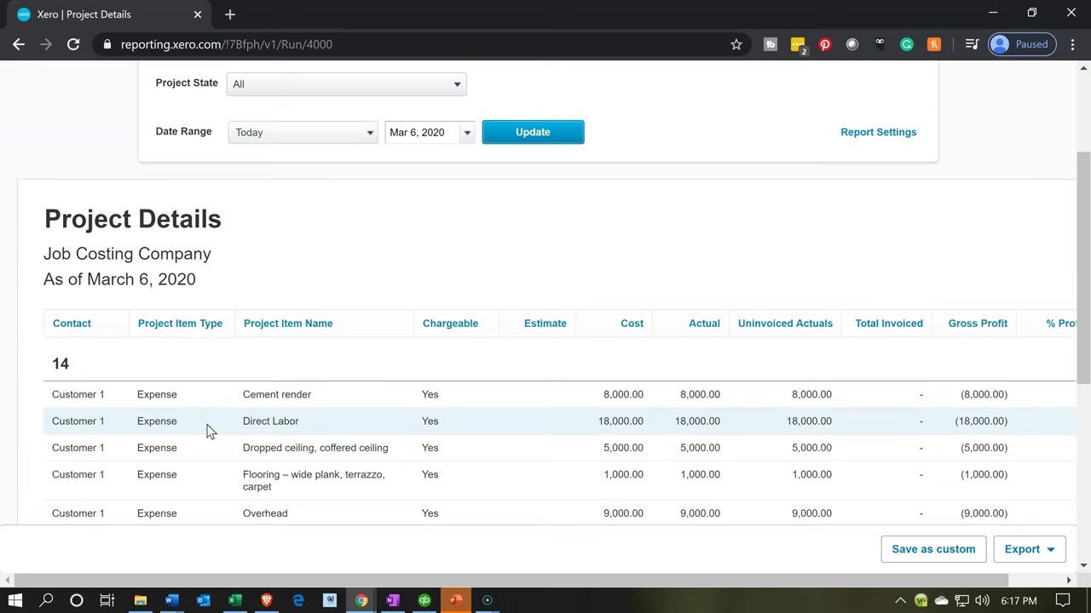
scroll(309, 380, "up", 1)
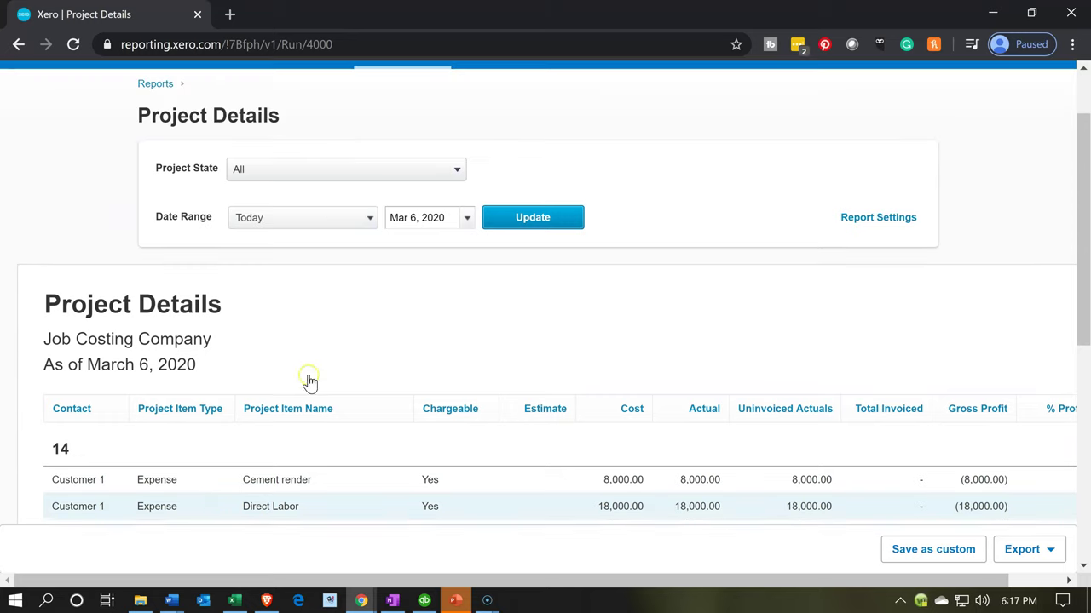
- Change the report date to March 5, 2020 and update the report
left_click(467, 218)
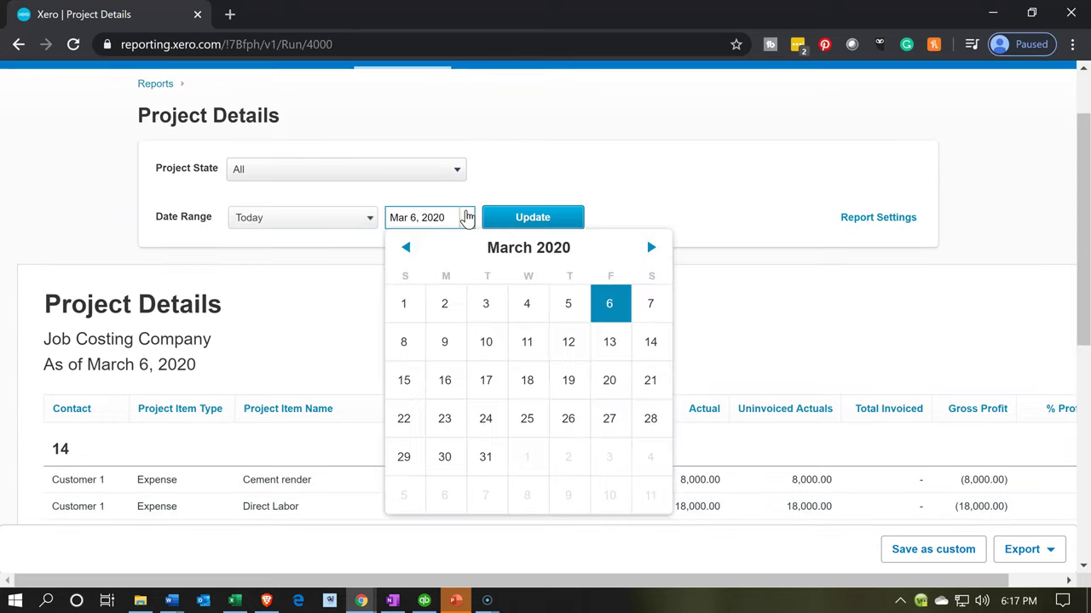
left_click(569, 306)
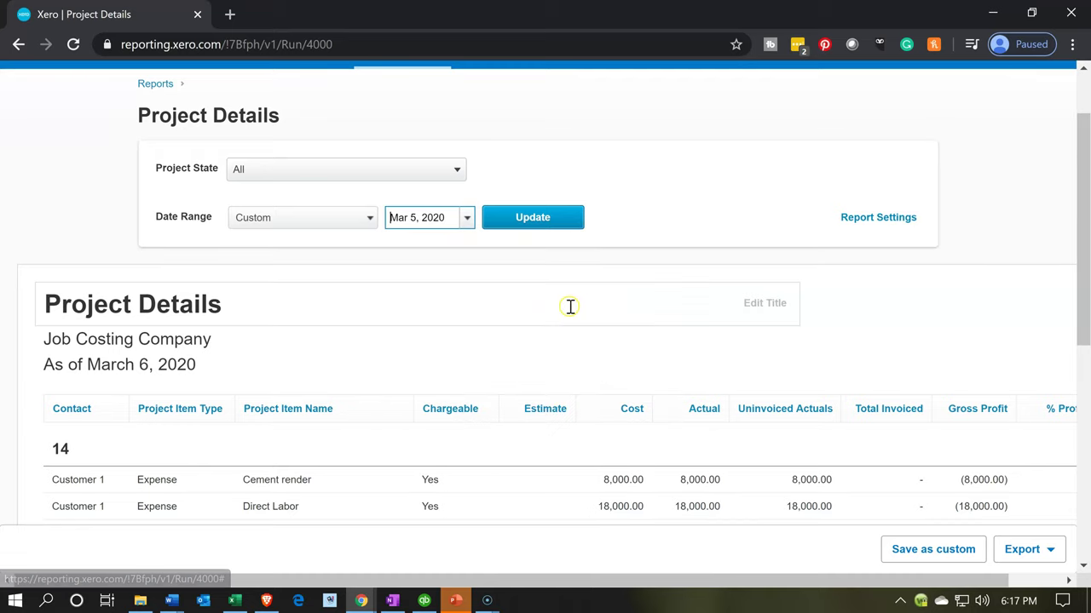
left_click(501, 227)
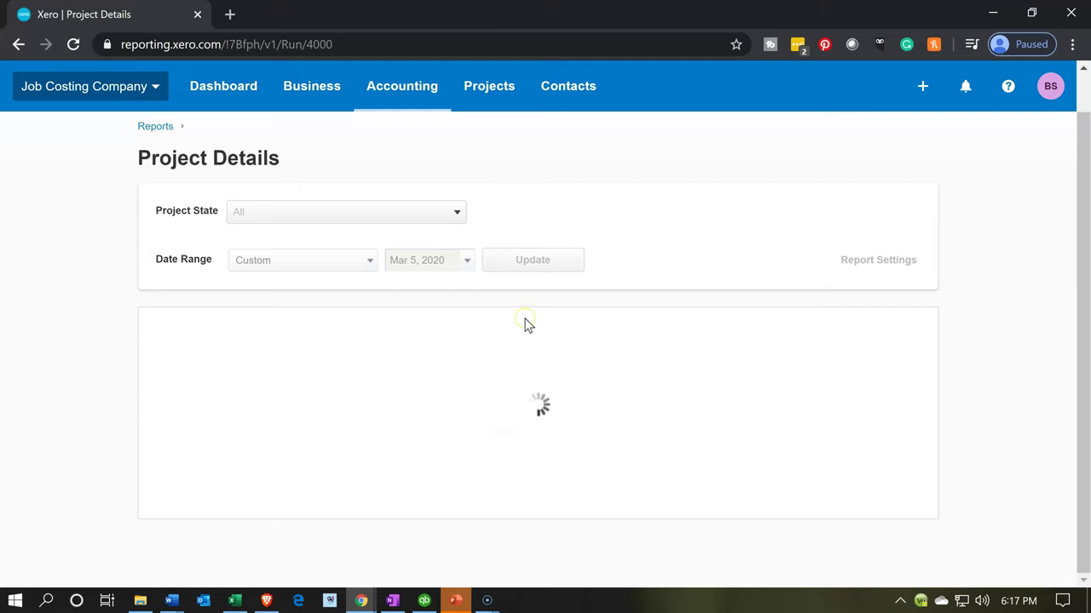
scroll(524, 328, "down", 2)
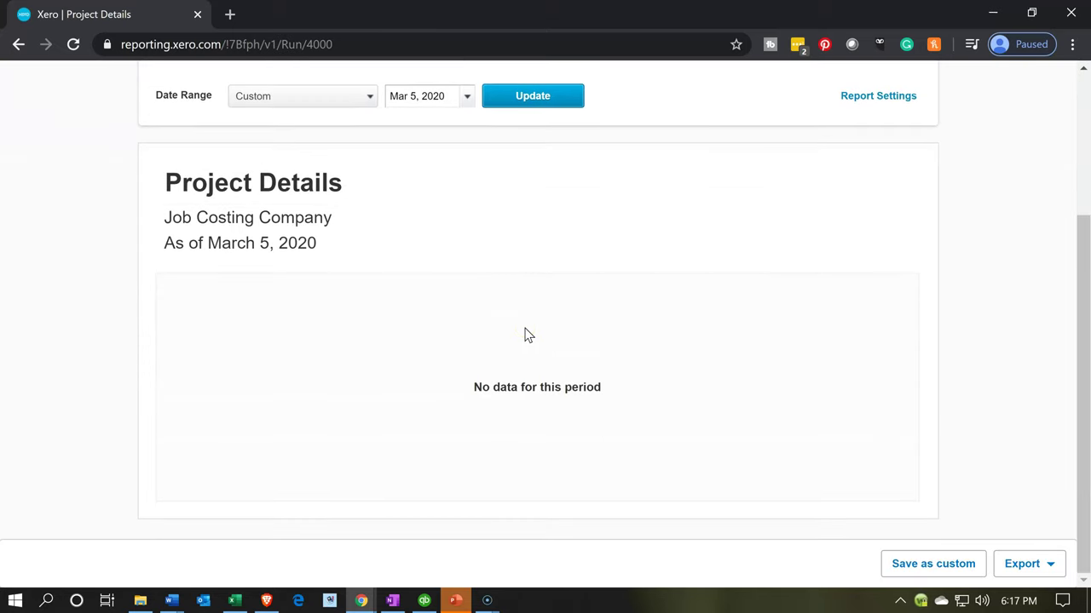
- Set the report date back to March 6, 2020 and update the report
scroll(527, 335, "up", 1)
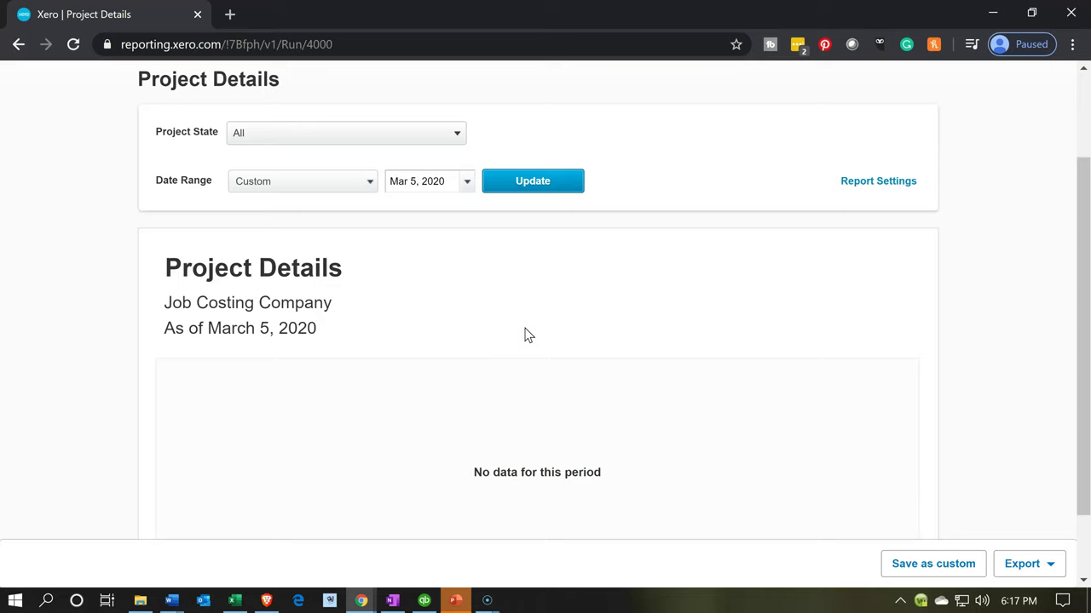
left_click(468, 184)
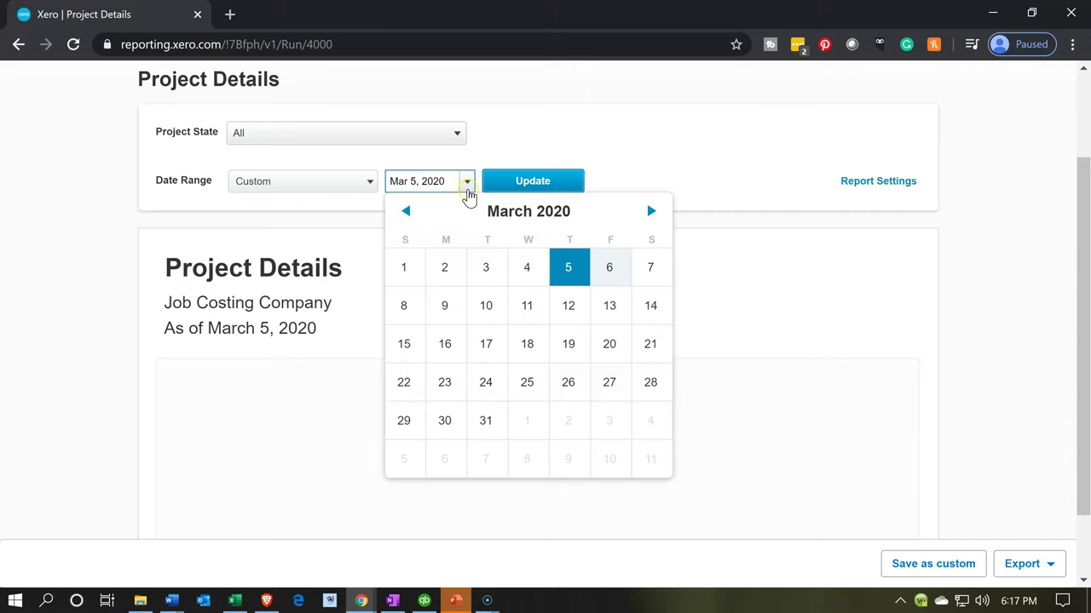
left_click(607, 267)
left_click(545, 183)
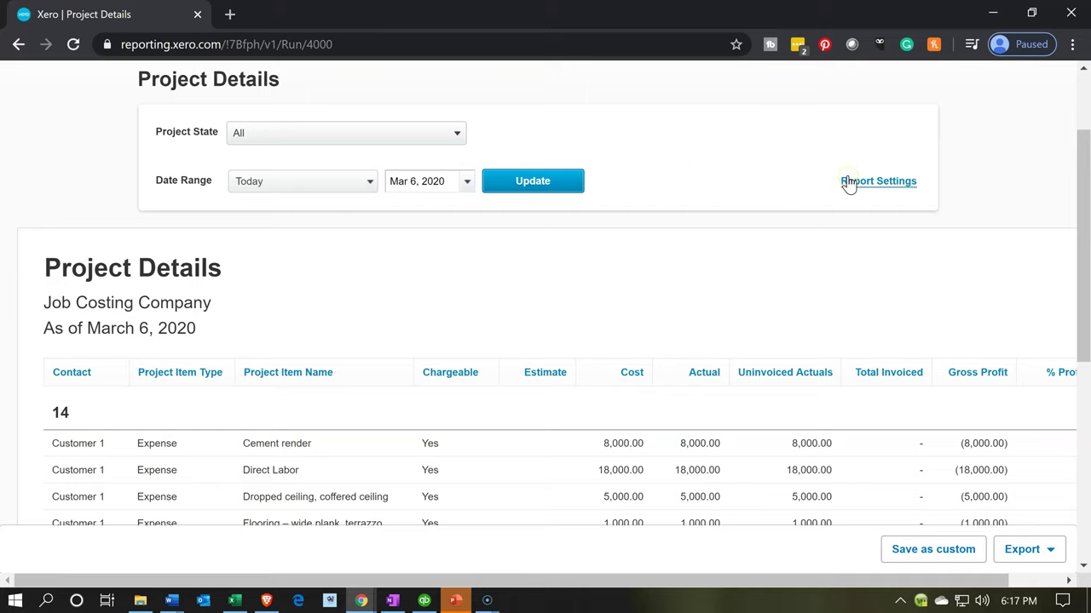
- Add the Date column in the report settings, update the report and check the dates of the project expenses
left_click(877, 181)
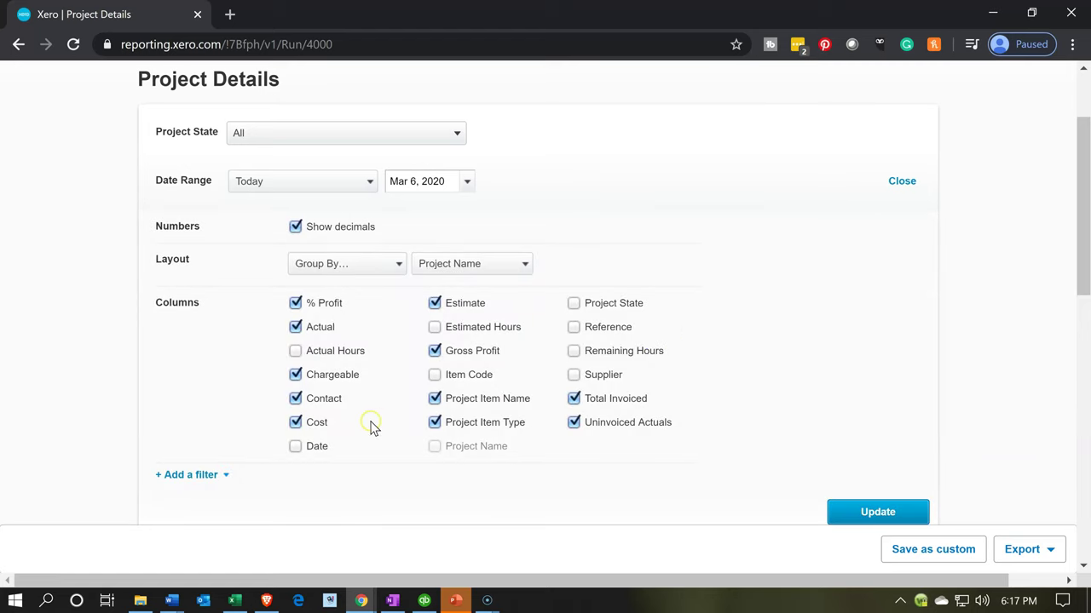
left_click(296, 448)
left_click(863, 519)
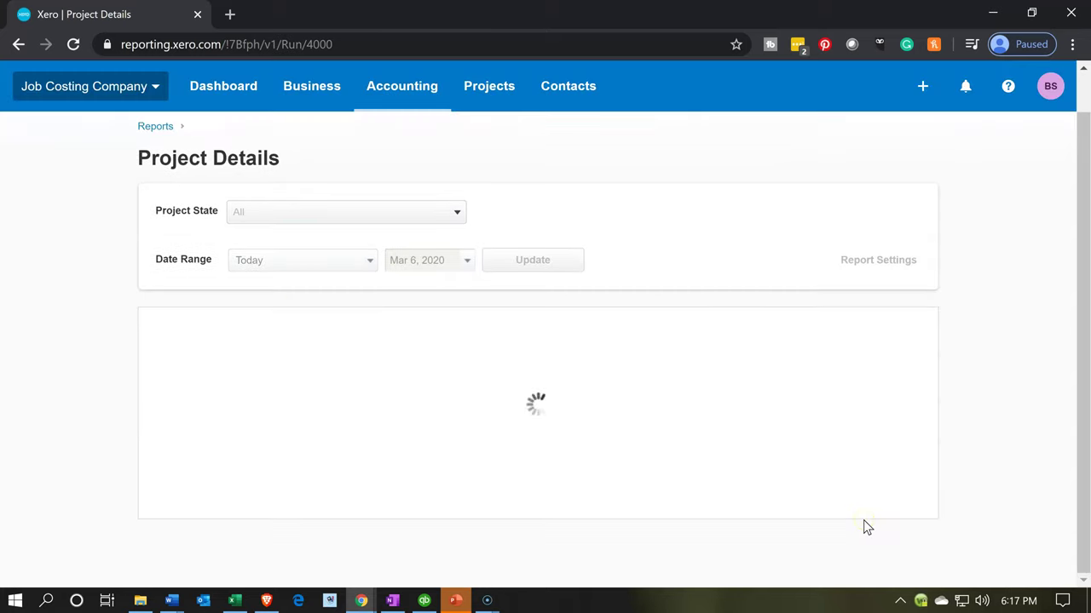
scroll(437, 403, "down", 1)
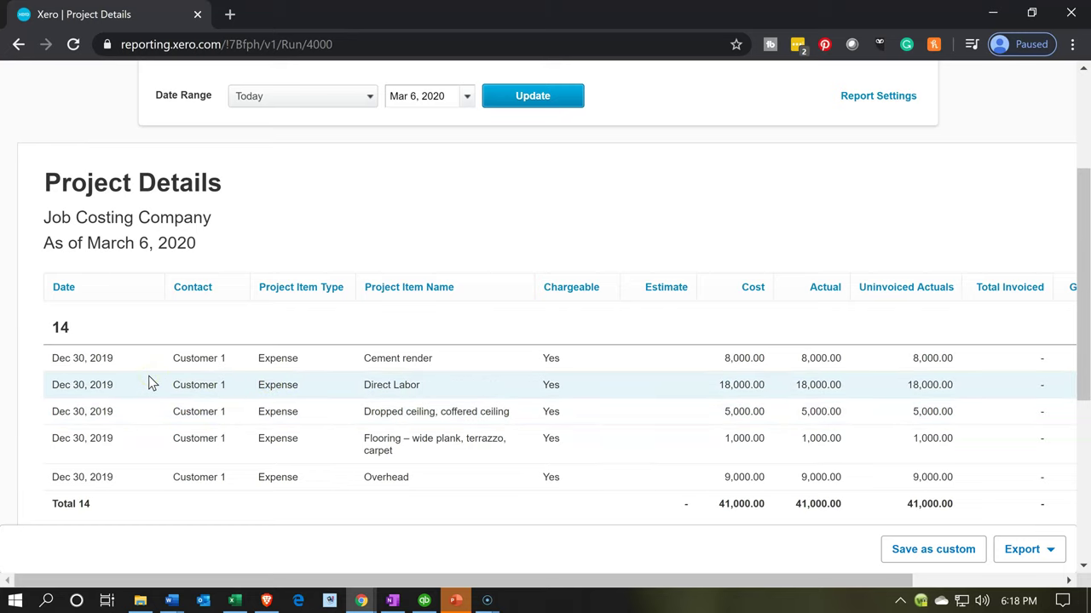
scroll(150, 384, "down", 4)
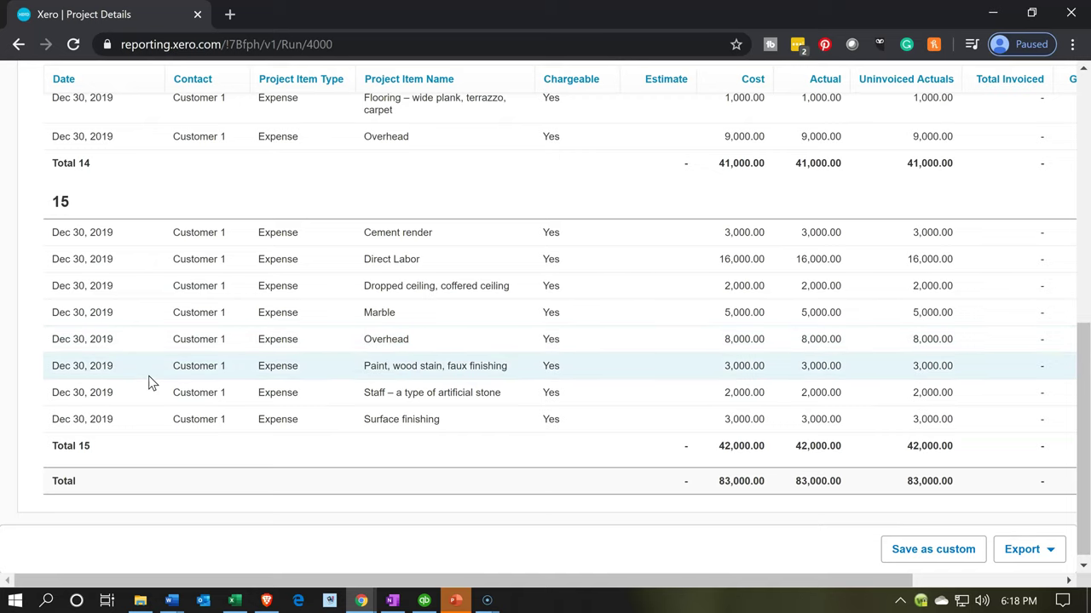
- Add a Date filter to the Project Details report in the report settings
scroll(148, 376, "up", 6)
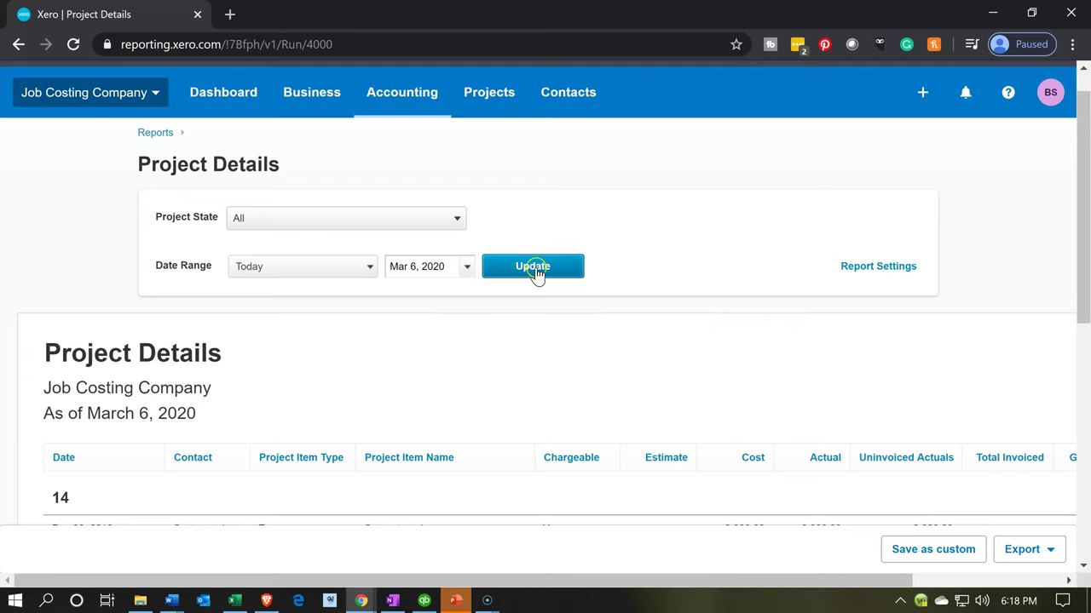
left_click(887, 274)
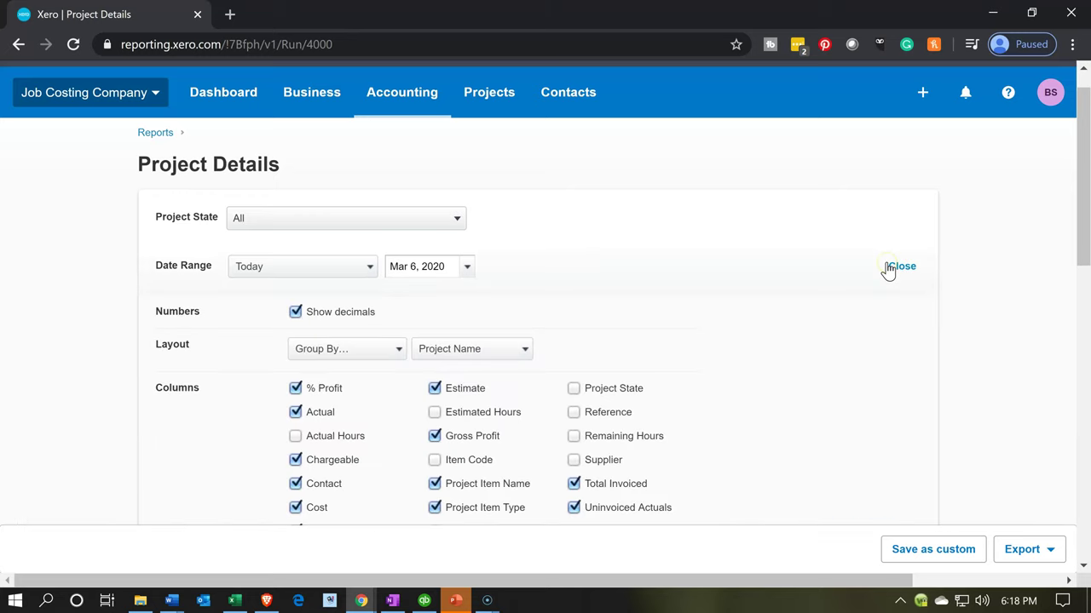
scroll(470, 366, "down", 1)
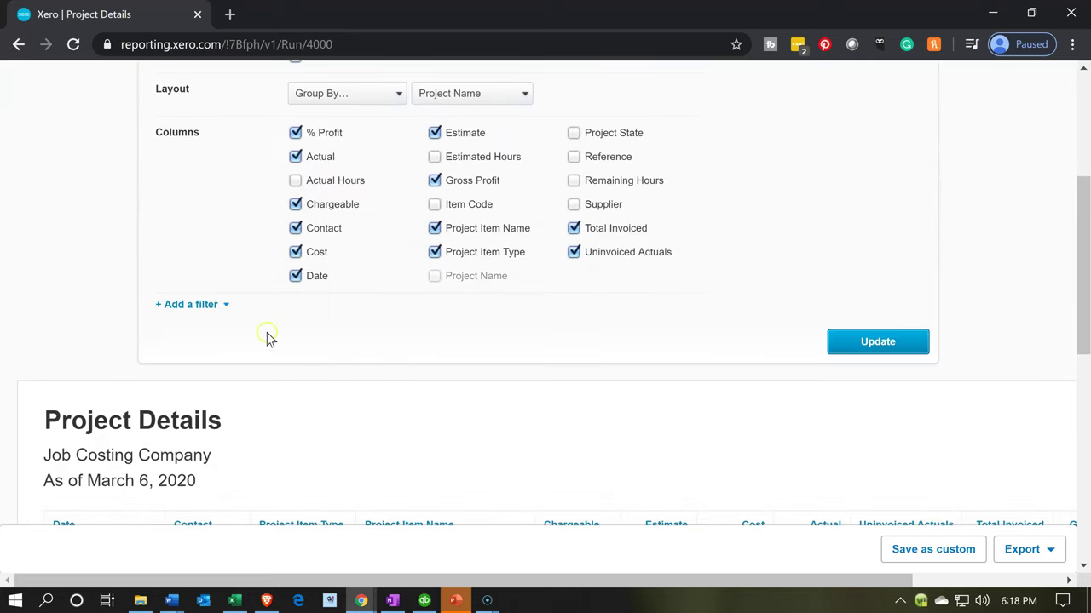
left_click(226, 306)
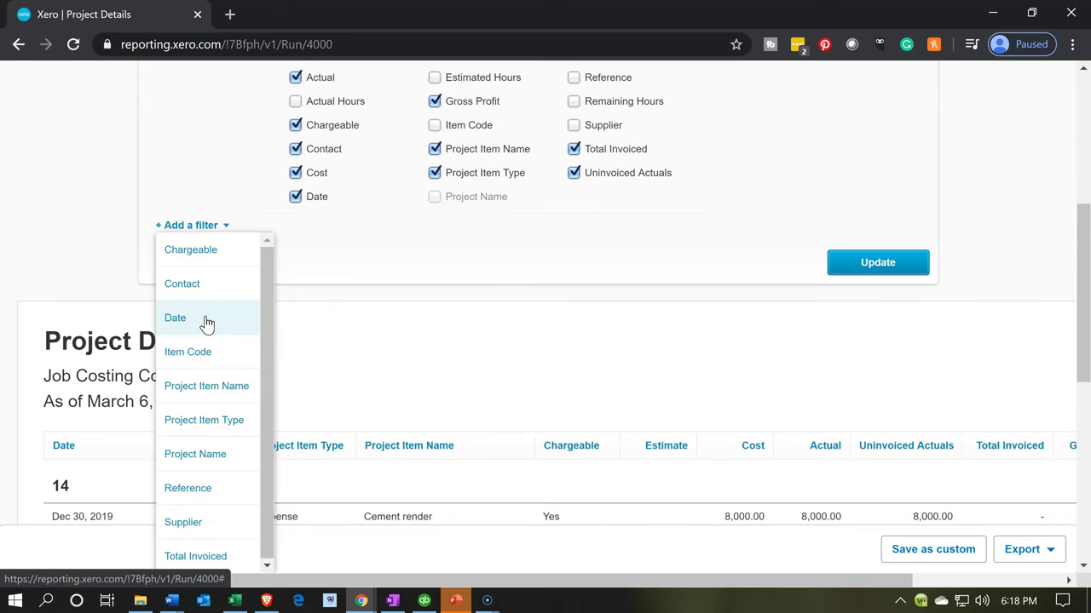
left_click(207, 322)
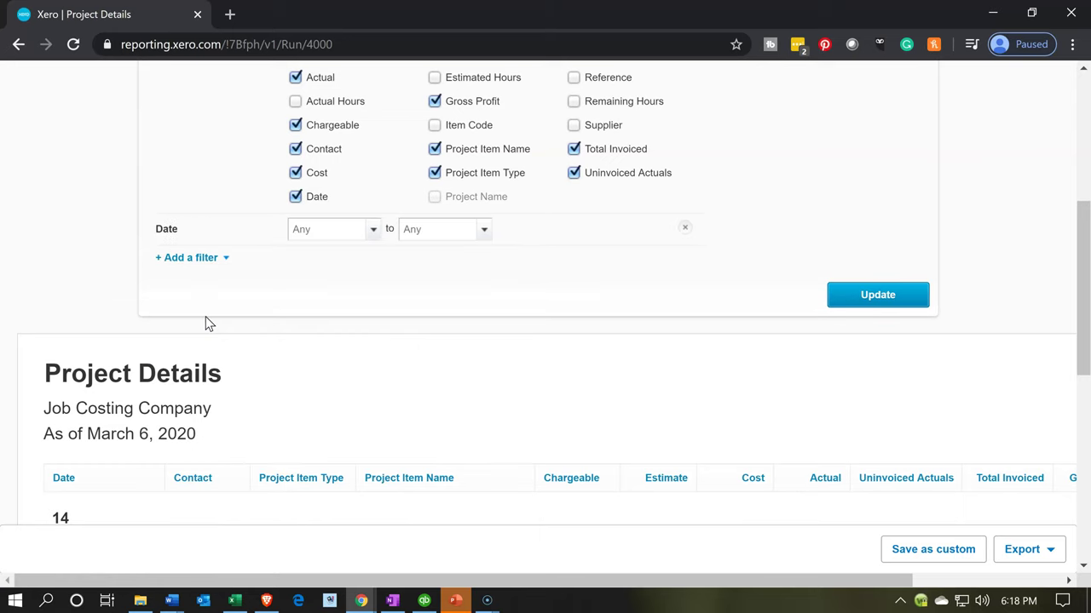
- Set the Date filter in the report settings to run from December 1, 2019 to March 31, 2020
left_click(373, 230)
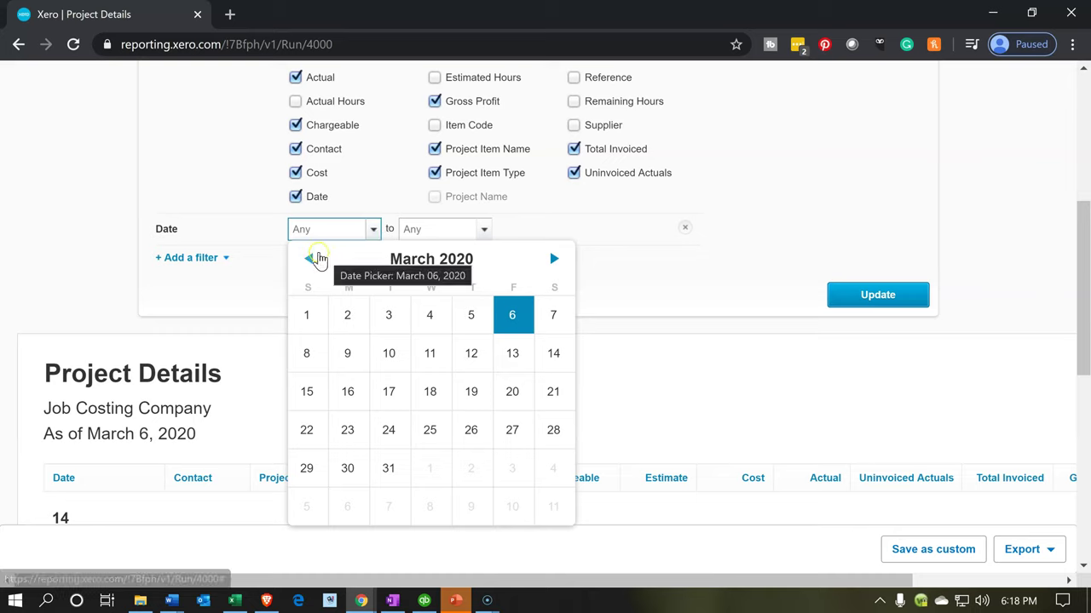
left_click(312, 260)
left_click(312, 260)
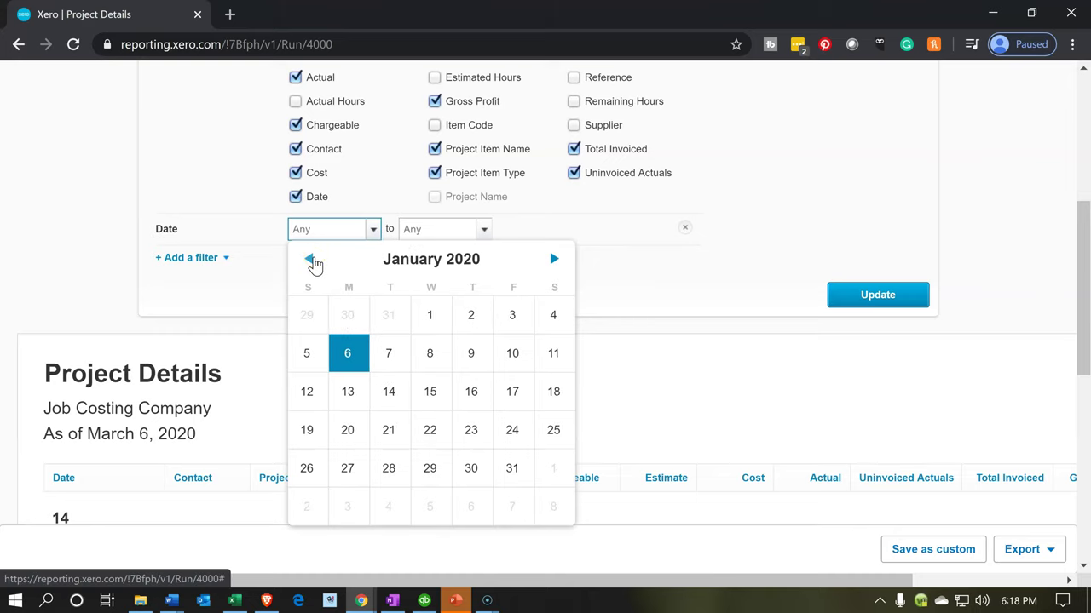
left_click(311, 260)
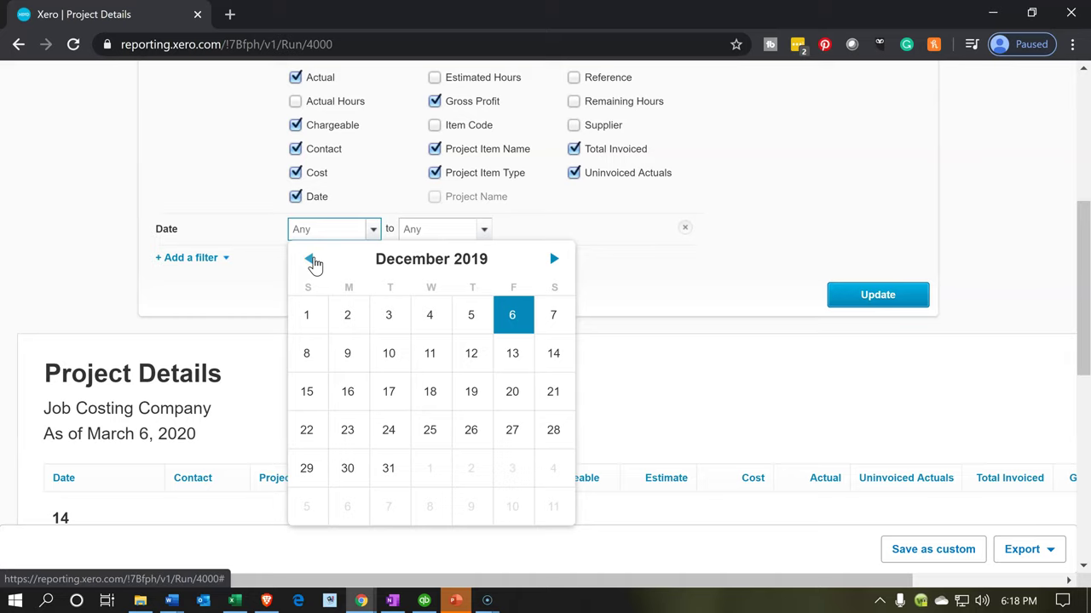
left_click(312, 309)
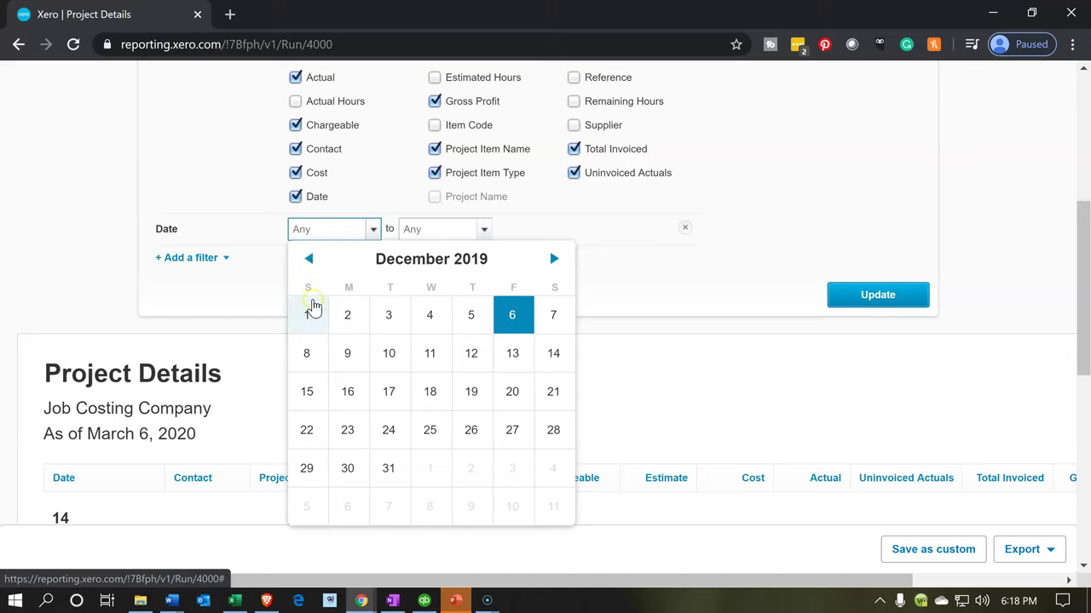
left_click(490, 226)
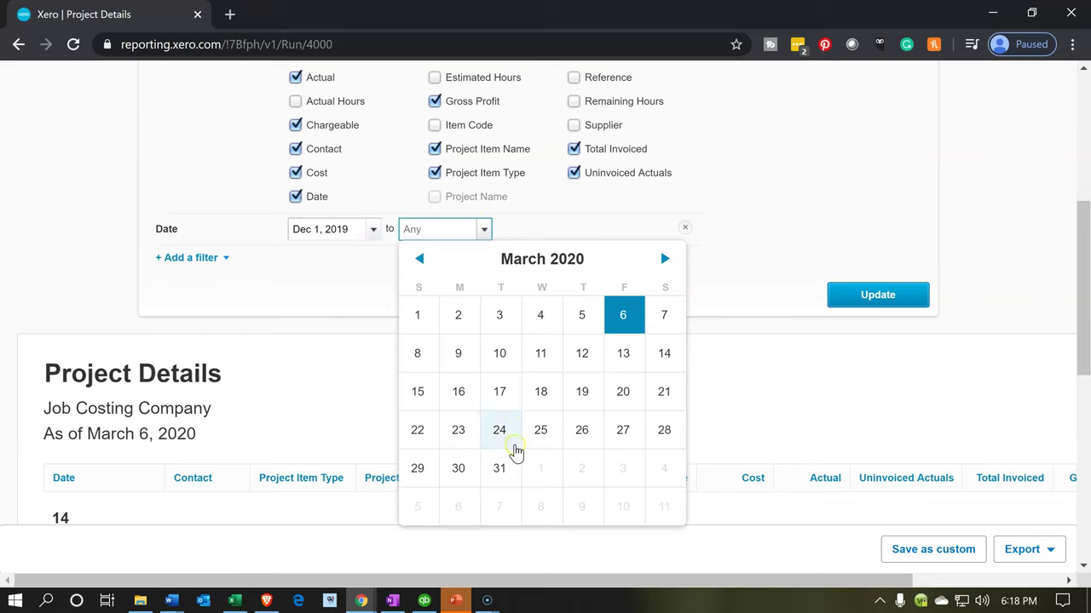
left_click(506, 464)
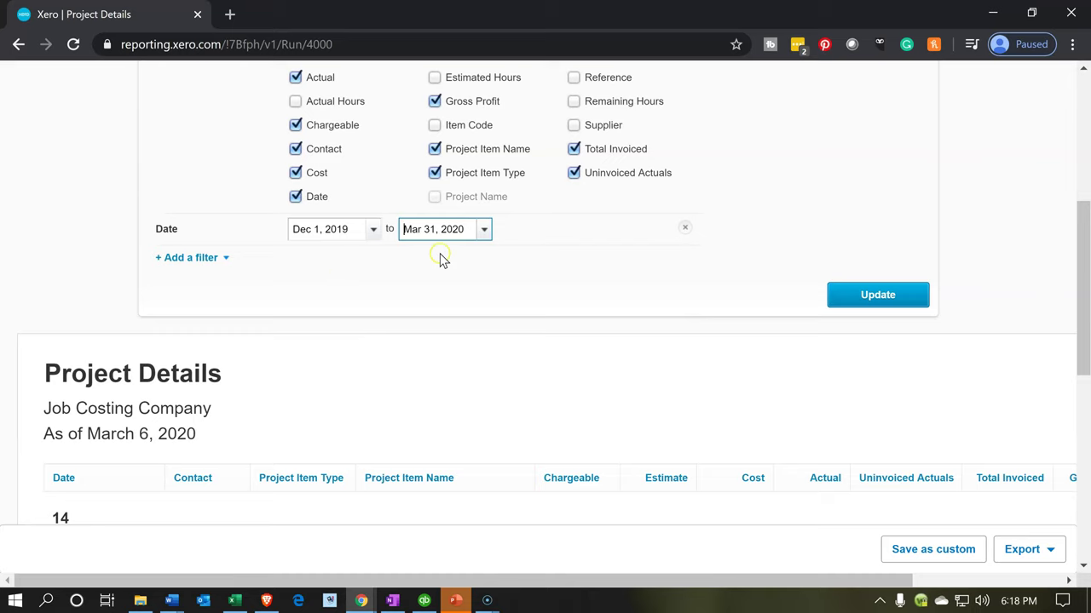
- Change the end date of the Date filter to December 31, 2019
left_click(484, 230)
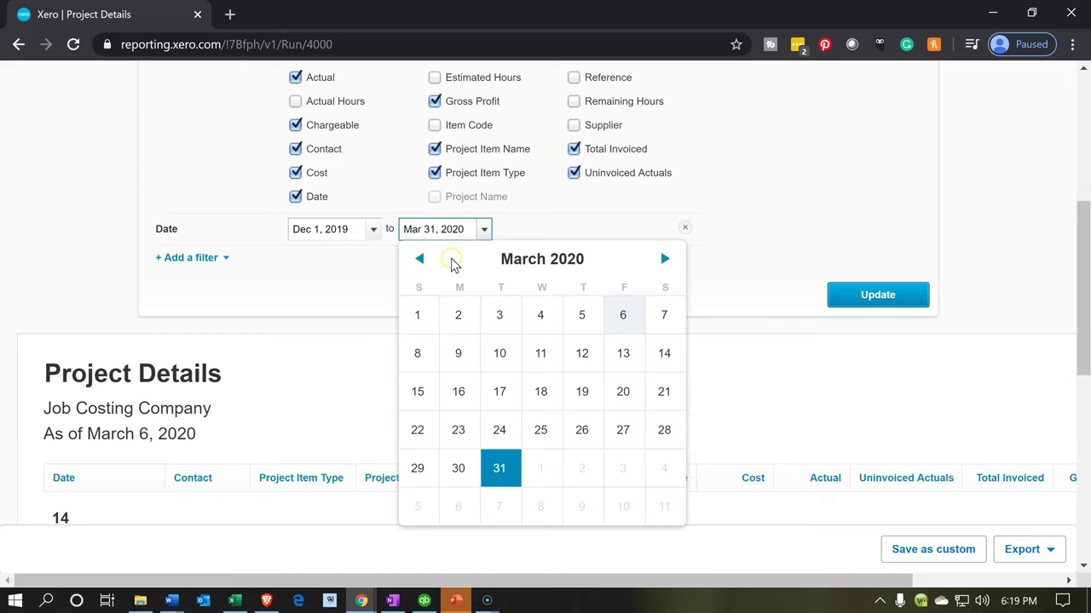
left_click(420, 261)
left_click(420, 261)
left_click(421, 260)
left_click(420, 261)
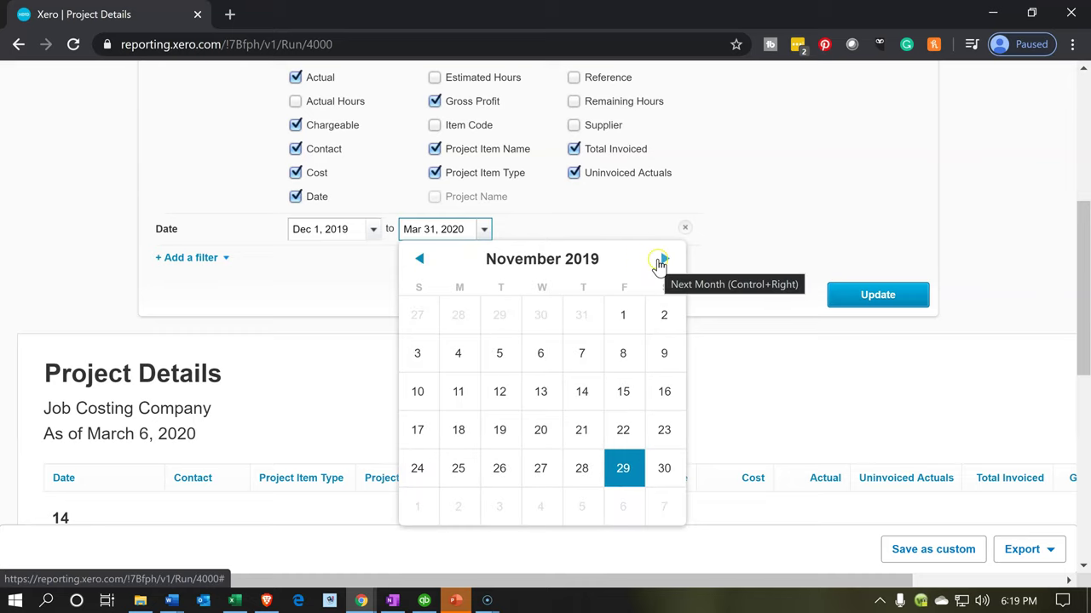
left_click(661, 262)
left_click(501, 473)
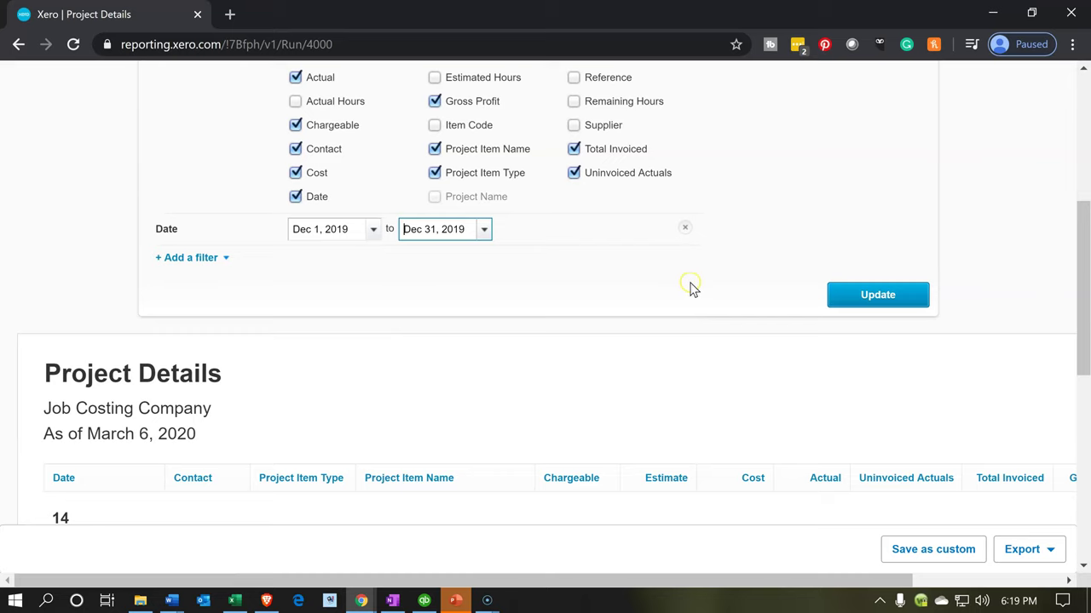
- Update the report with the December 2019 filter and check the project expenses listed for that month
left_click(864, 304)
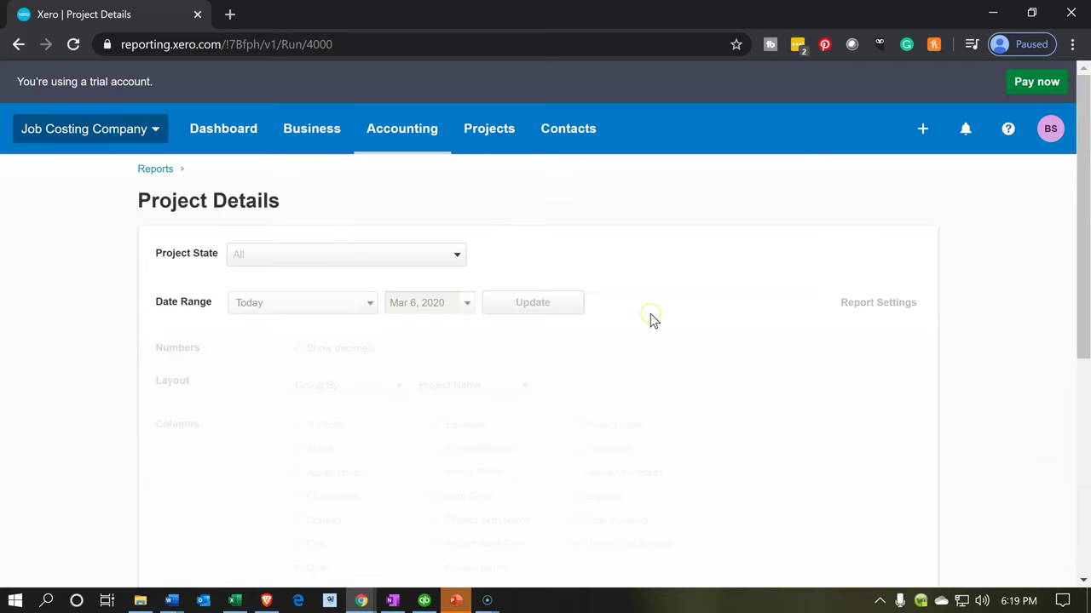
scroll(650, 314, "down", 5)
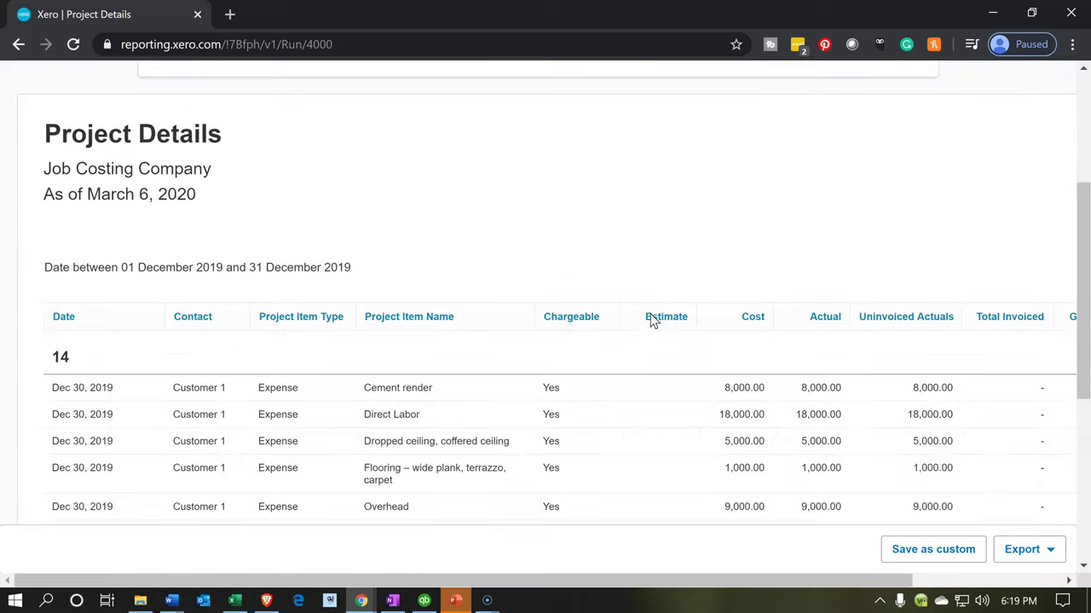
scroll(651, 318, "down", 2)
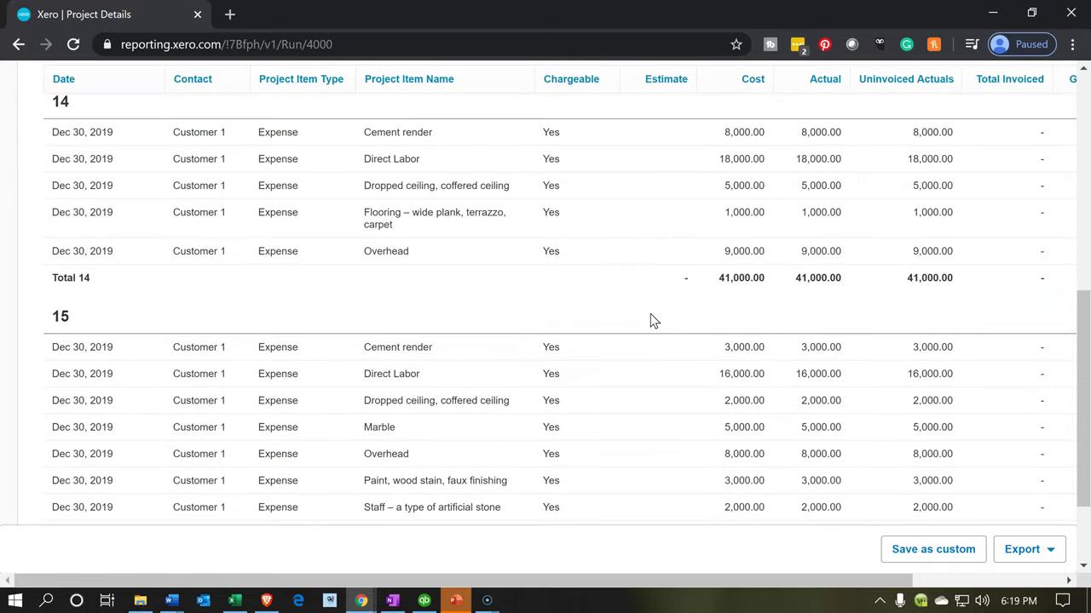
scroll(650, 319, "up", 4)
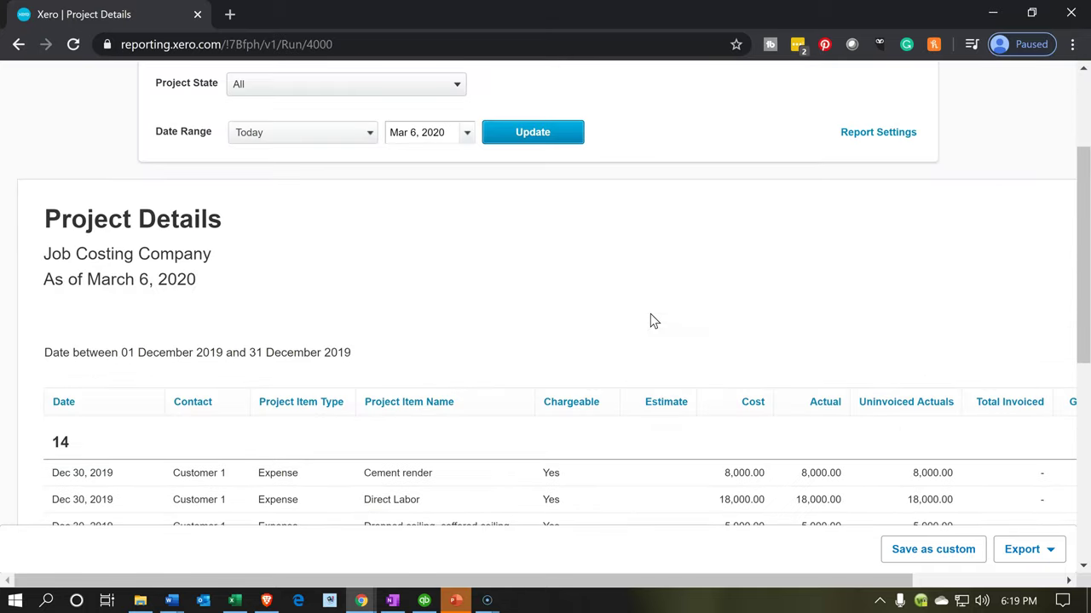
scroll(651, 321, "up", 2)
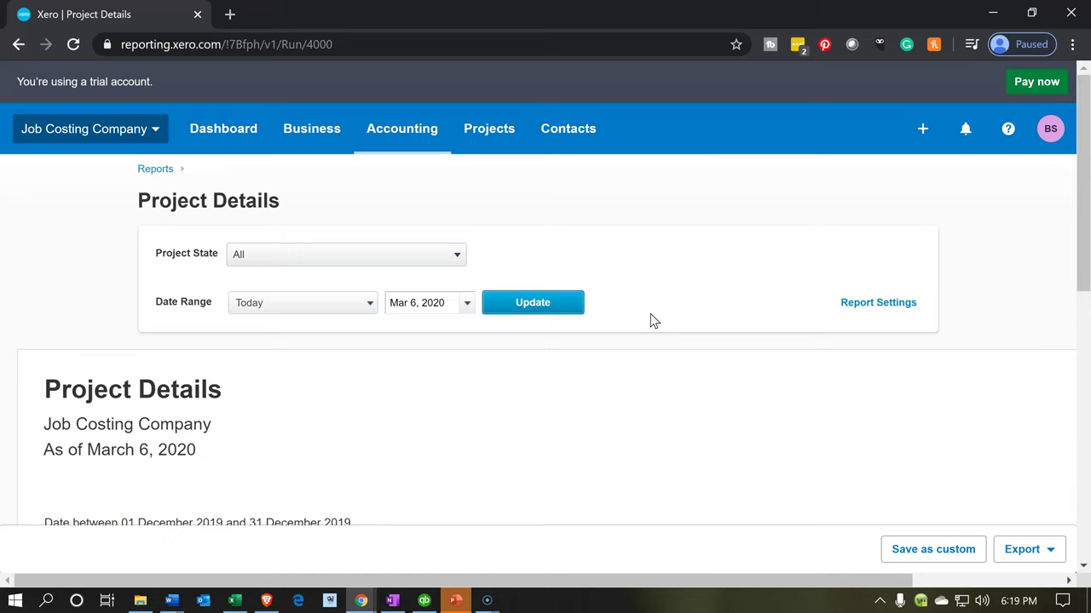
- Reopen the report settings and set the Date filter to January 1, 2020 through January 31, 2020
left_click(852, 303)
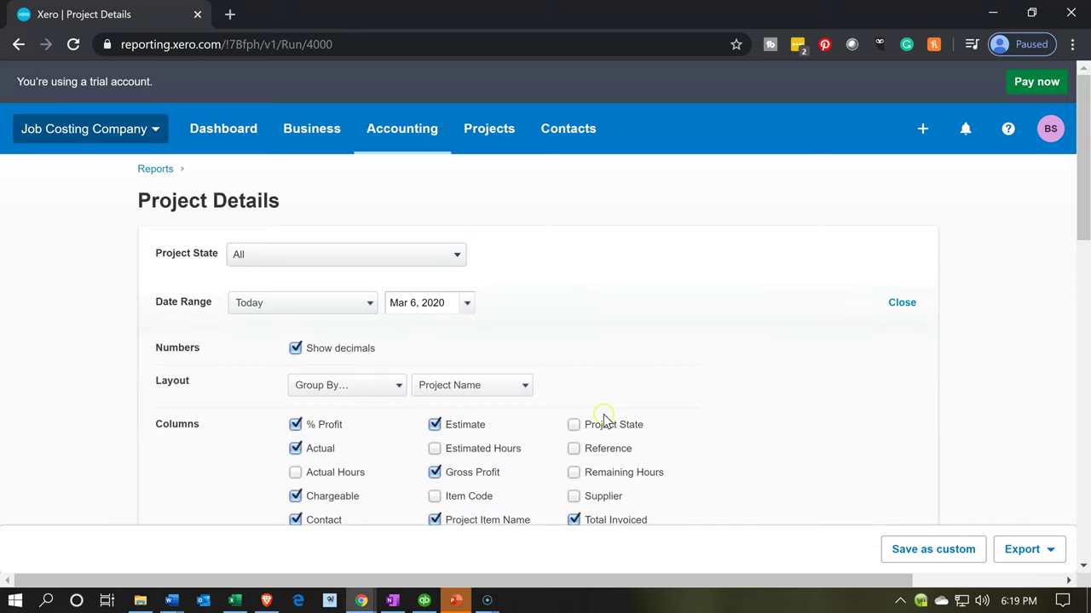
scroll(603, 418, "down", 2)
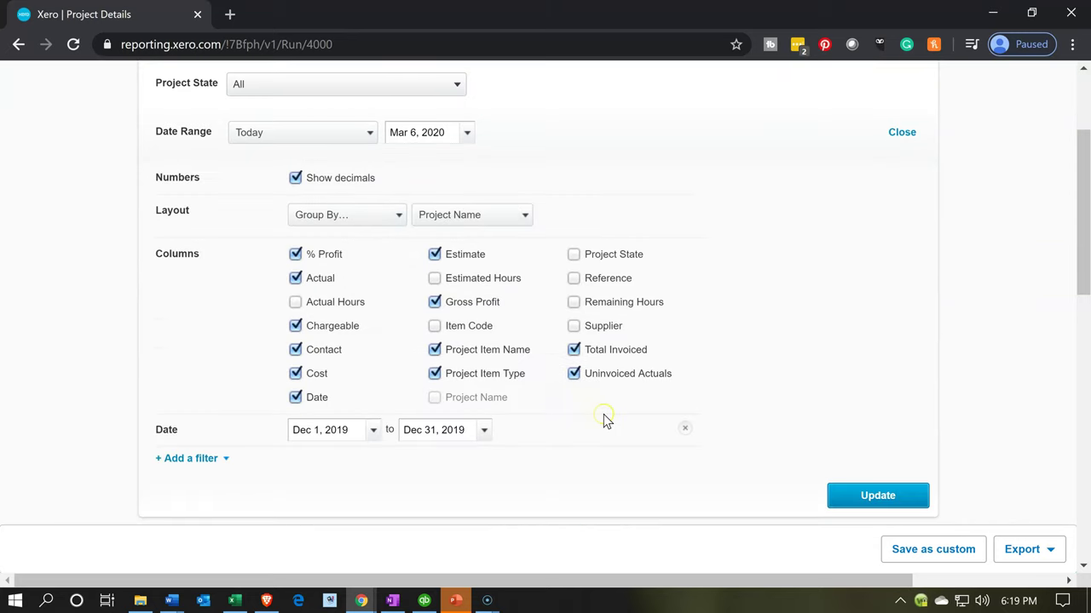
left_click(373, 432)
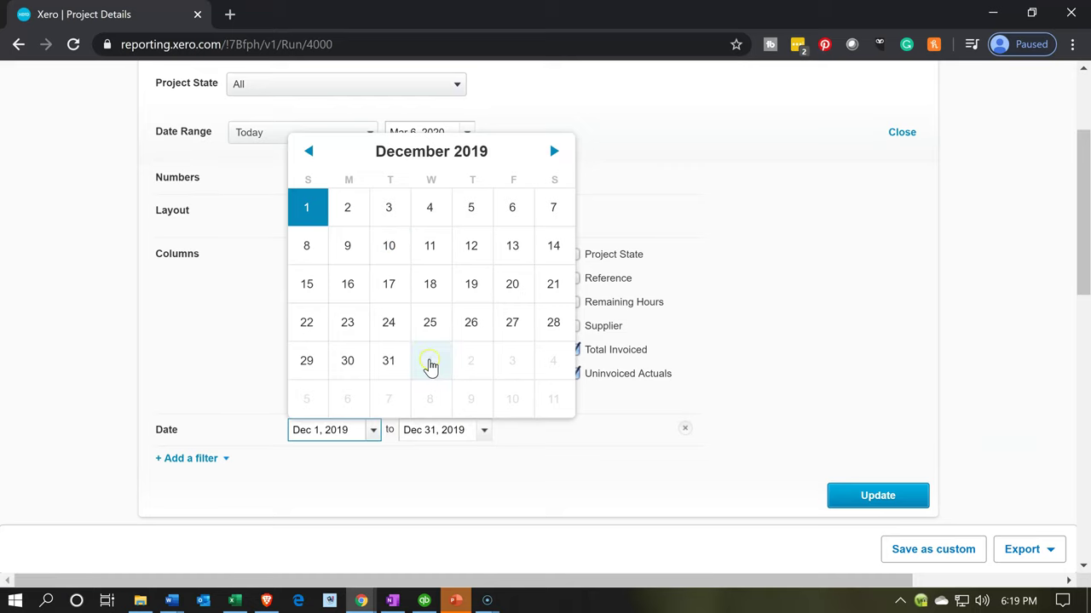
left_click(431, 362)
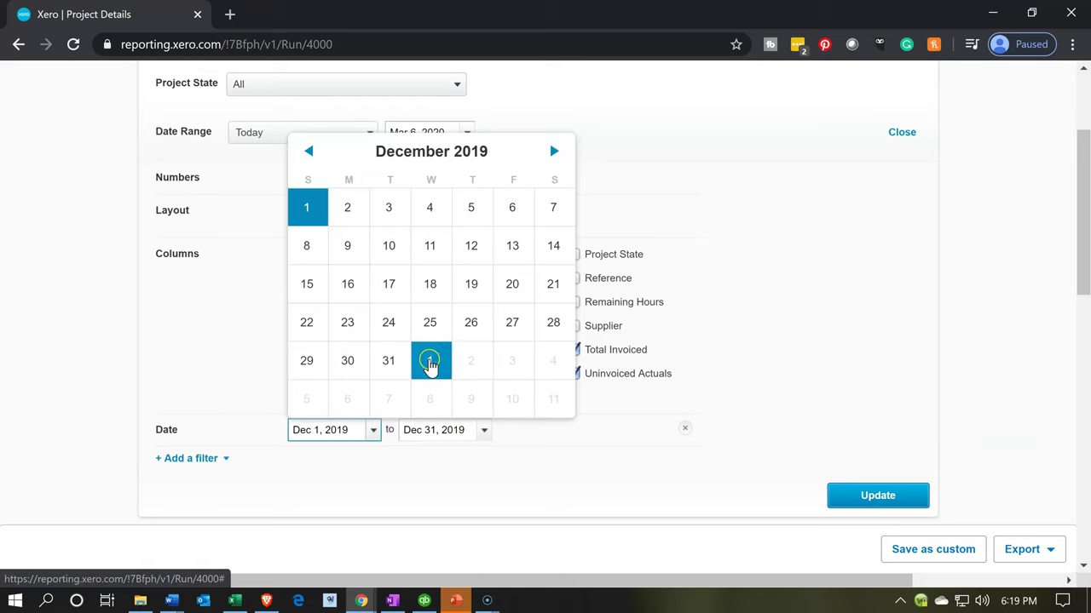
left_click(484, 432)
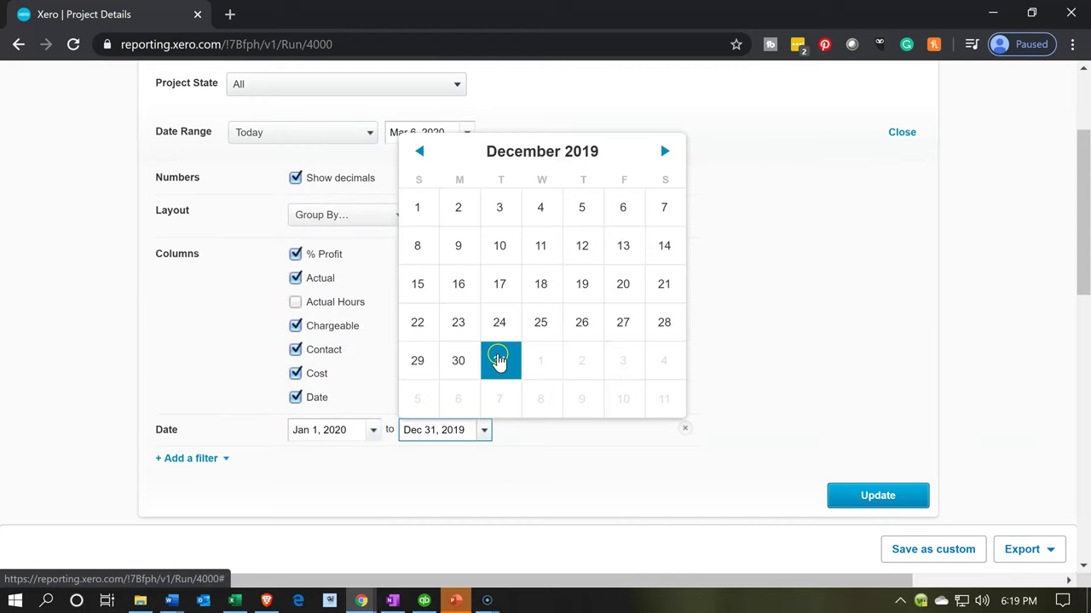
left_click(524, 364)
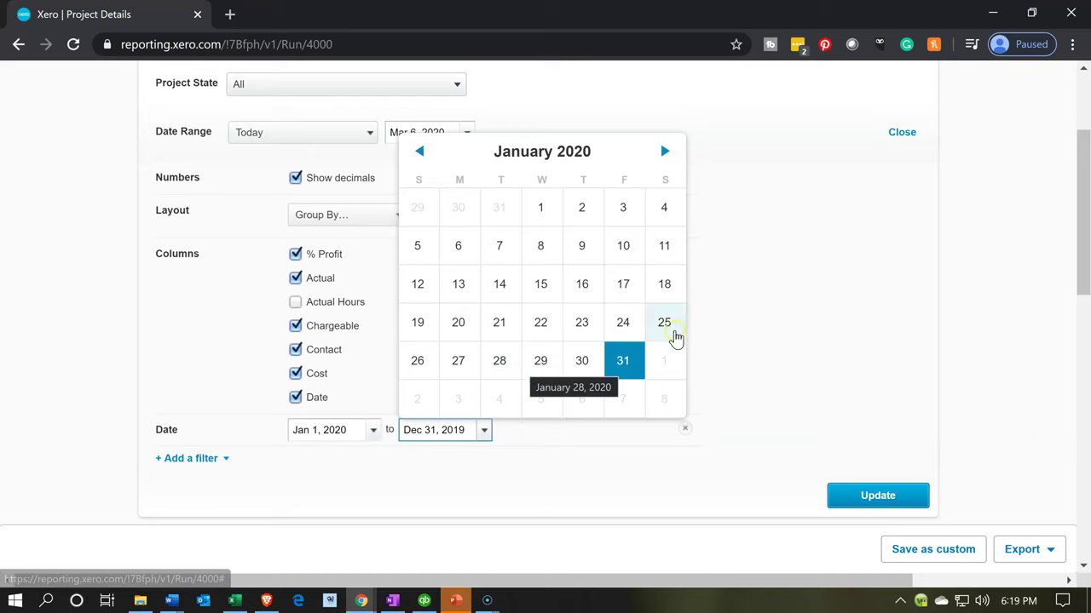
left_click(620, 359)
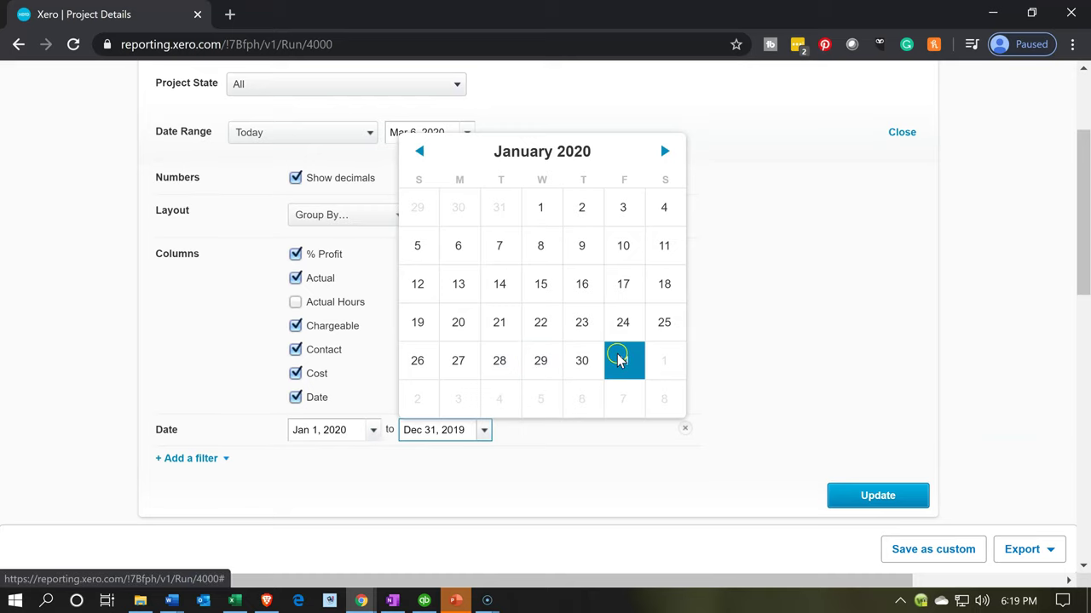
- Update the report with the January 2020 filter and check it for project expenses
left_click(834, 498)
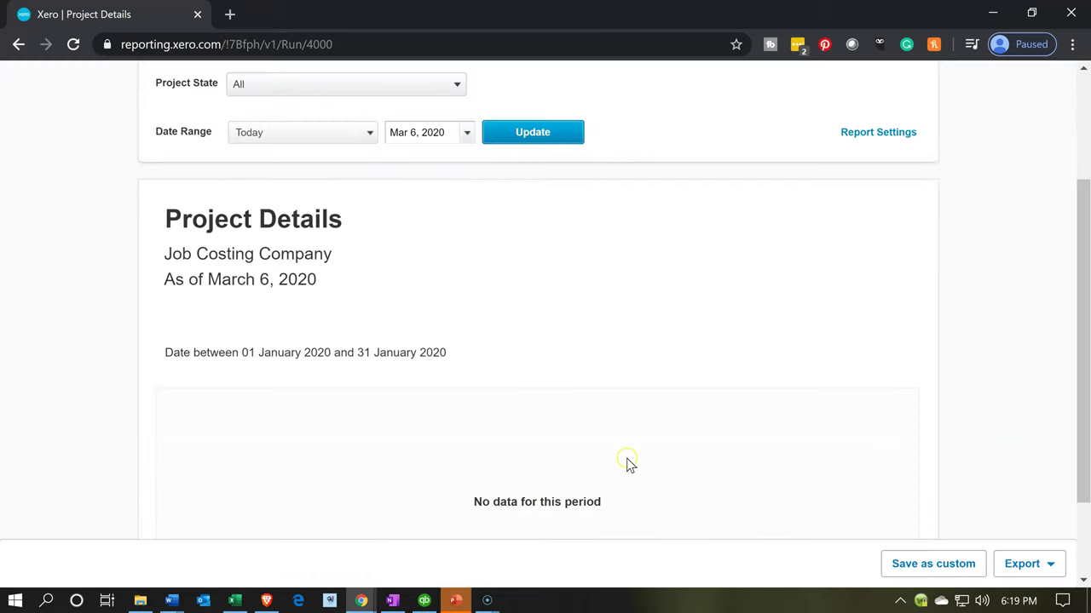
scroll(625, 463, "down", 1)
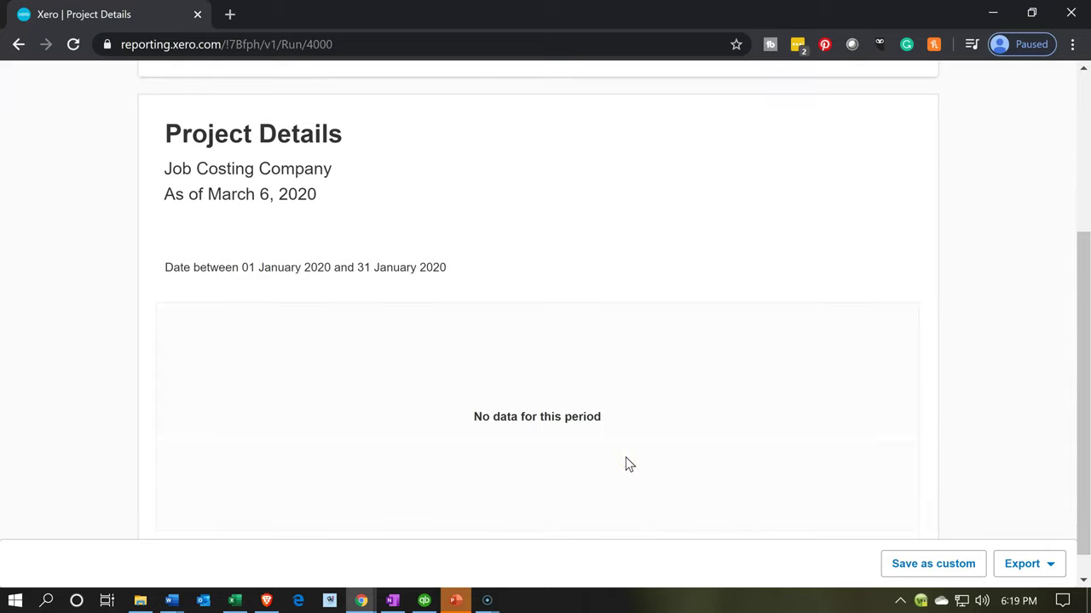
scroll(625, 464, "up", 2)
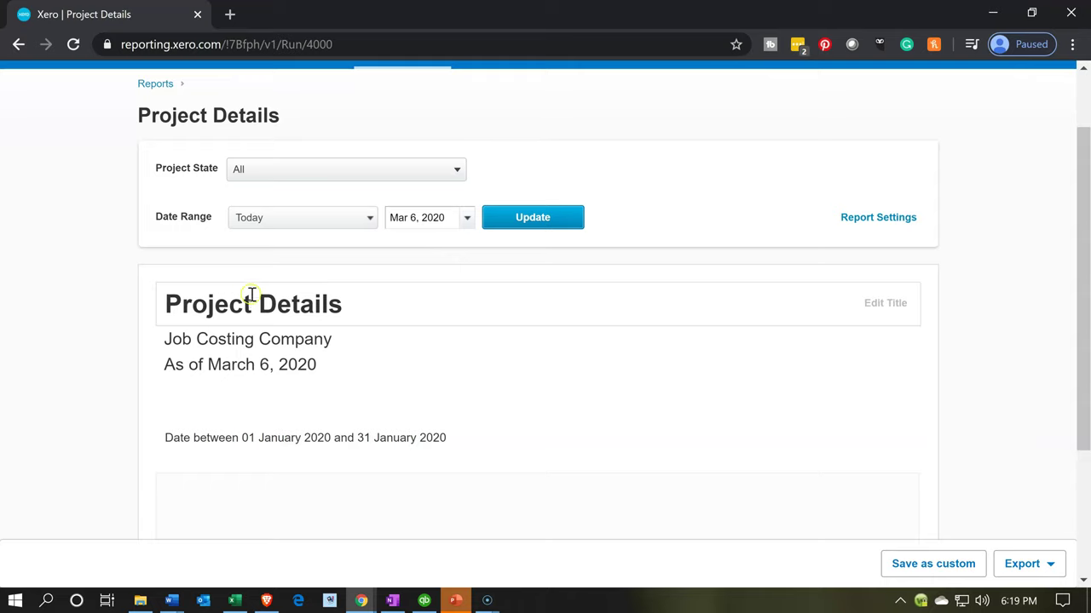
scroll(117, 341, "up", 1)
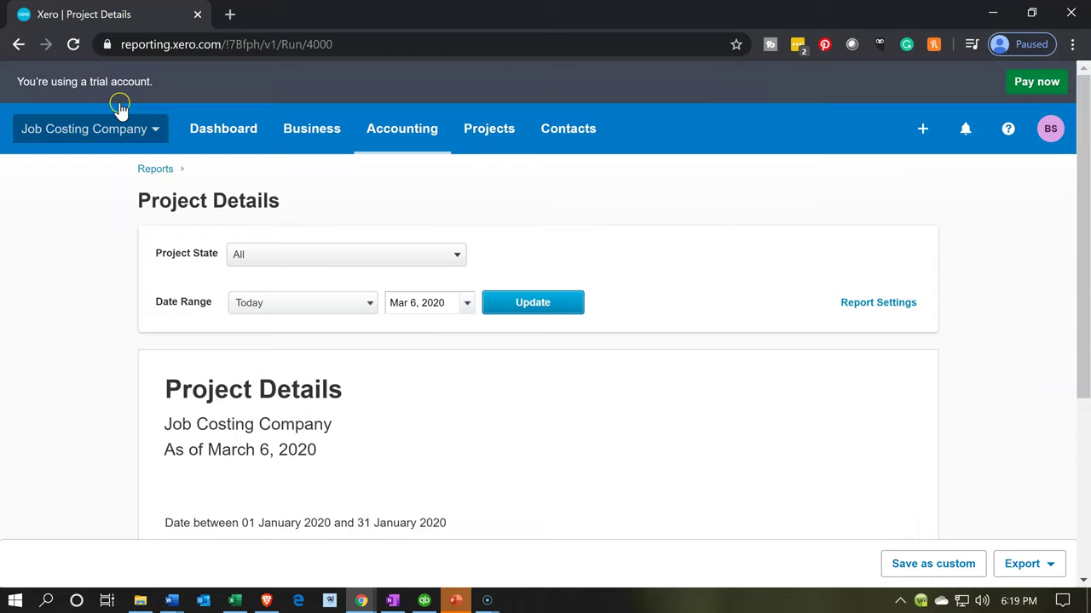
- Duplicate the Project Details report in a second browser tab and return to the original tab
right_click(148, 9)
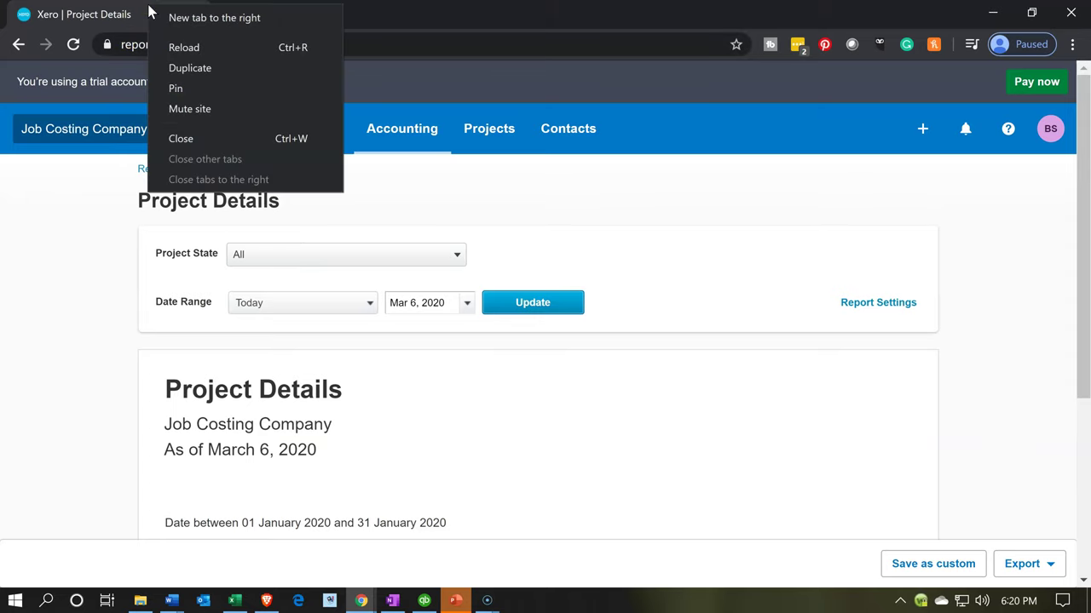
left_click(166, 73)
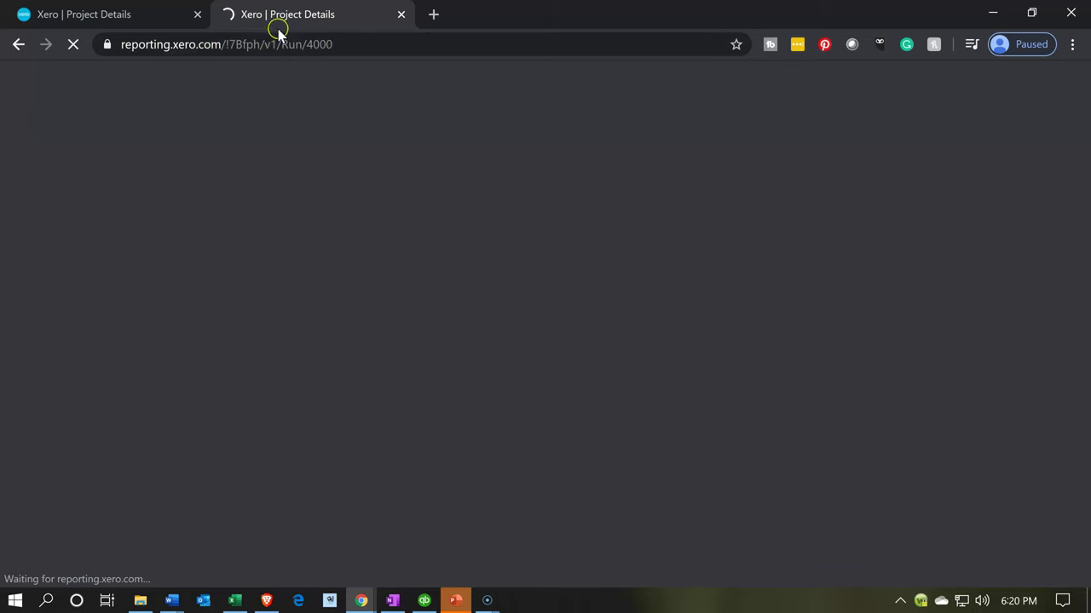
left_click(134, 20)
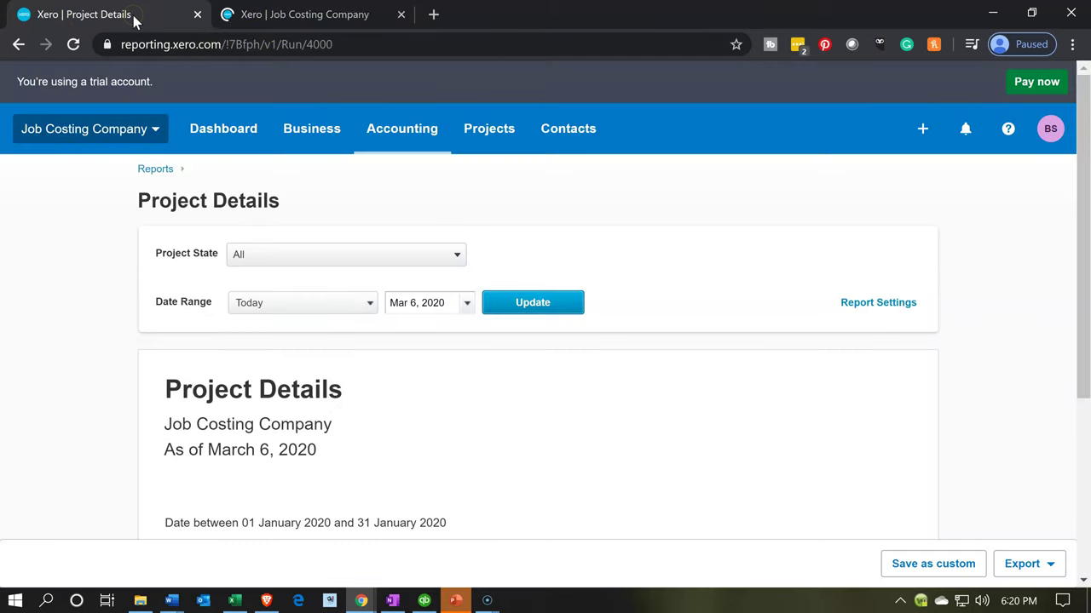
- Go to the list of all projects and open project 15 of Customer 1
left_click(501, 131)
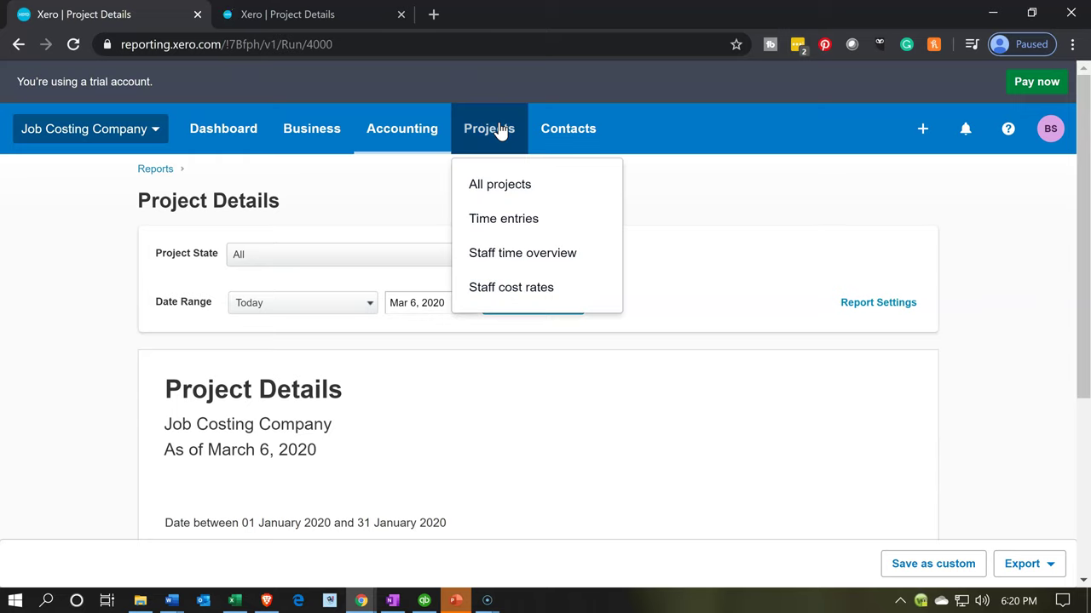
left_click(503, 195)
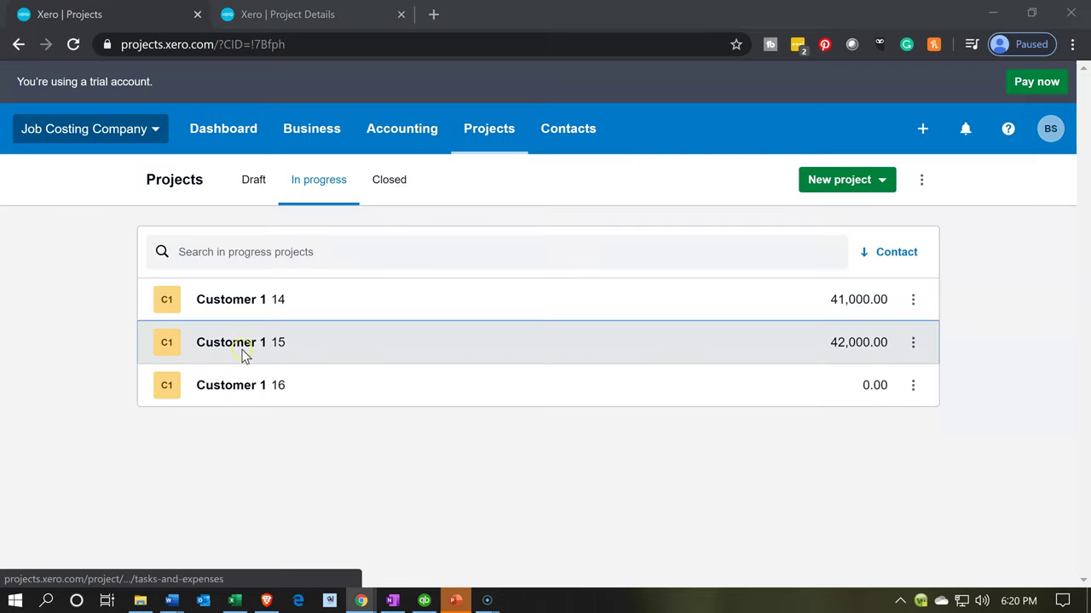
left_click(243, 354)
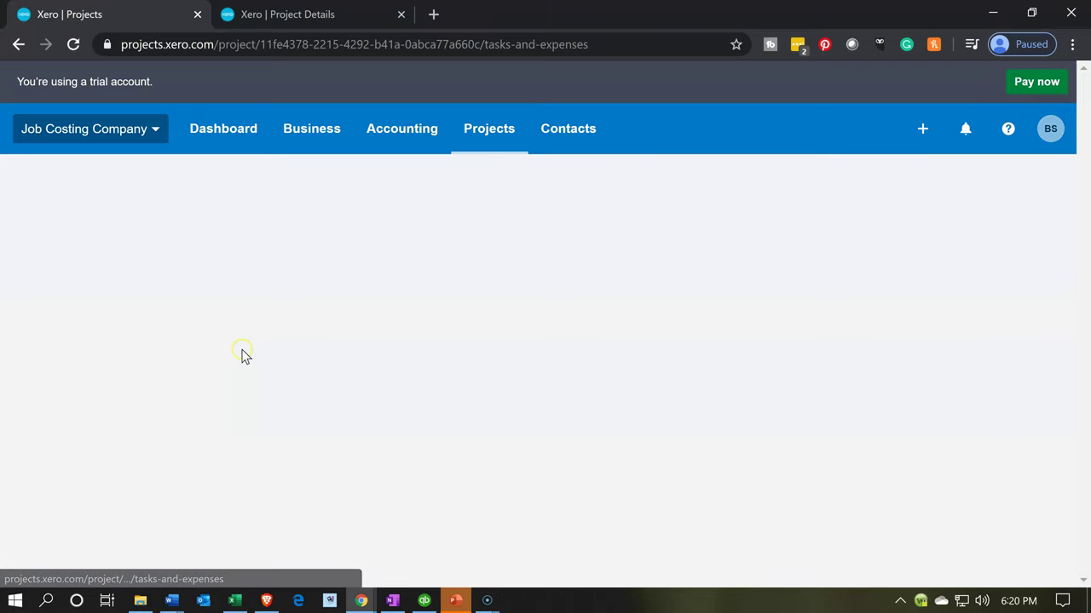
- Open the Cement render expense of project 15 for editing and check its Track to estimate options
scroll(97, 399, "down", 4)
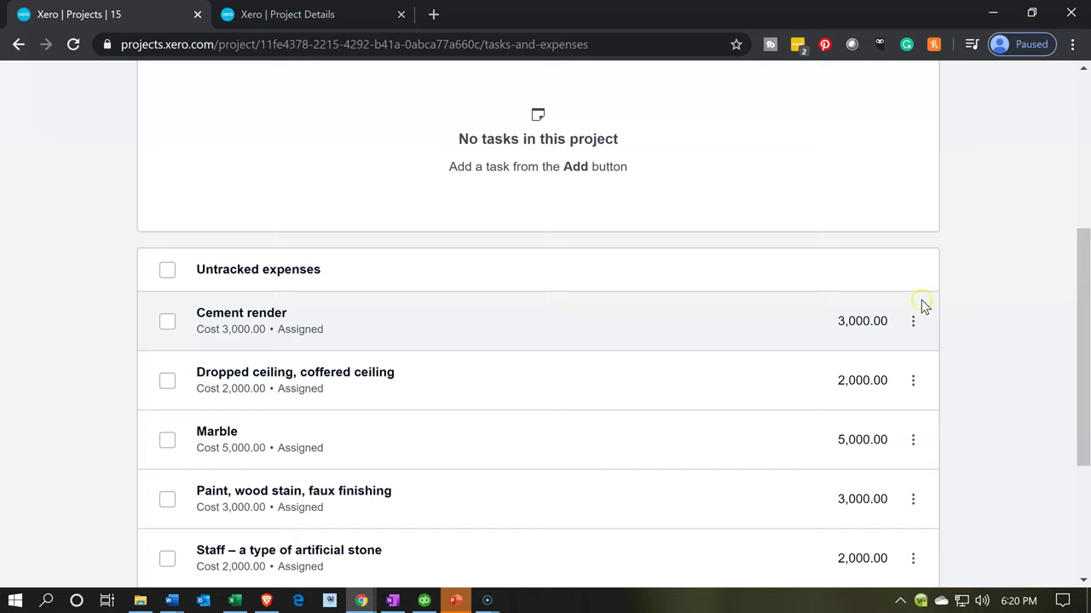
left_click(912, 325)
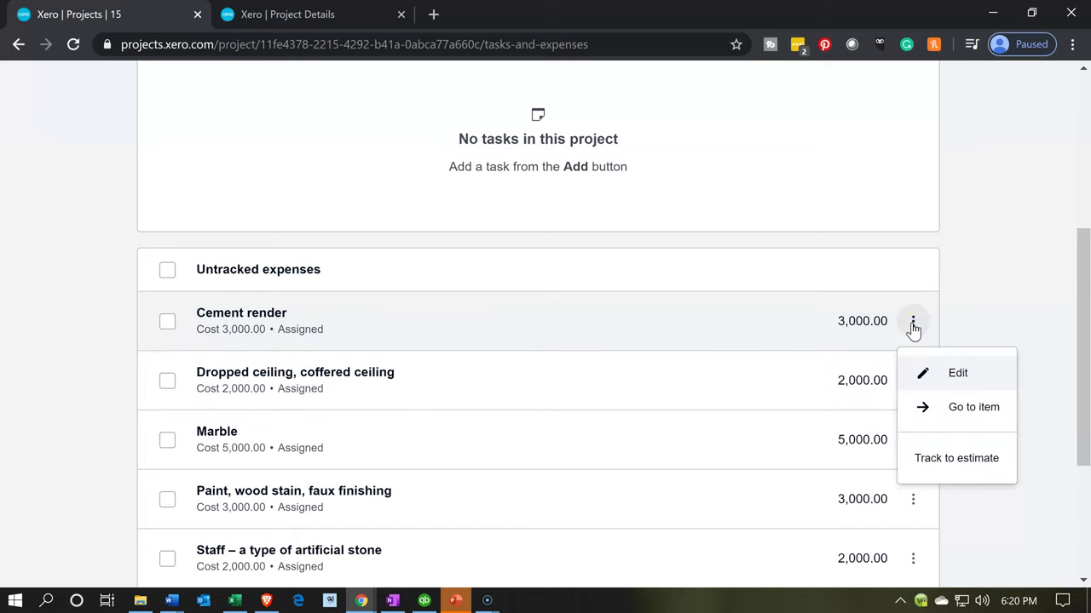
left_click(954, 378)
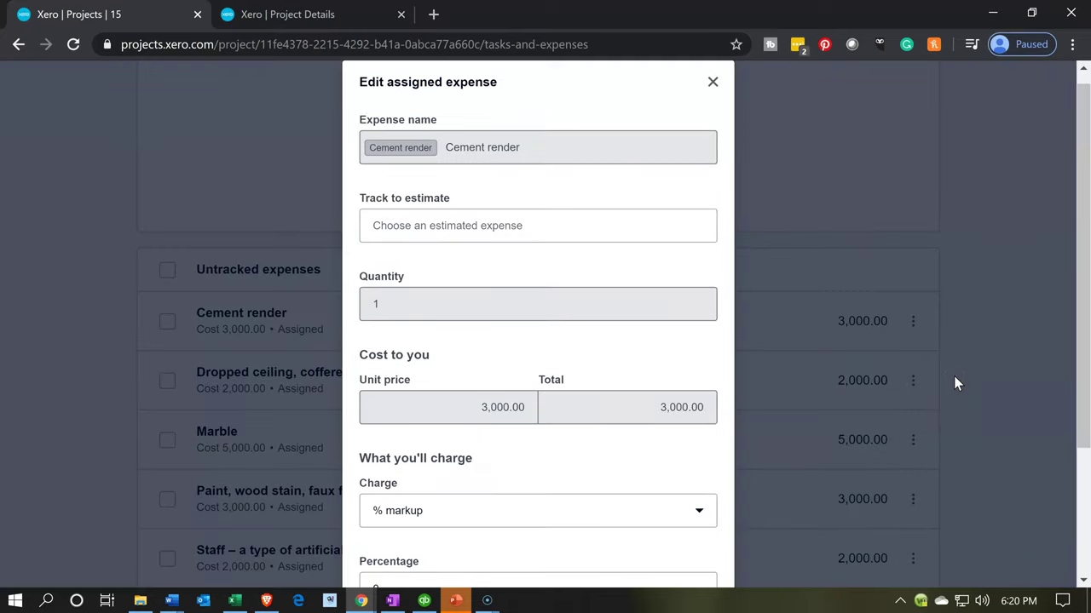
left_click(439, 101)
left_click(429, 157)
left_click(409, 229)
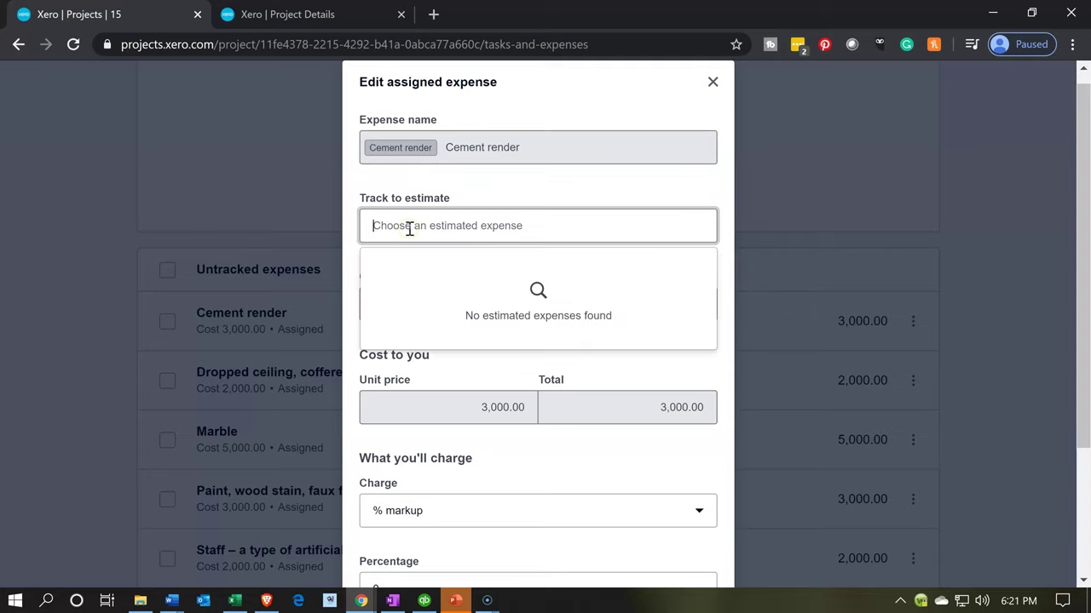
left_click(475, 198)
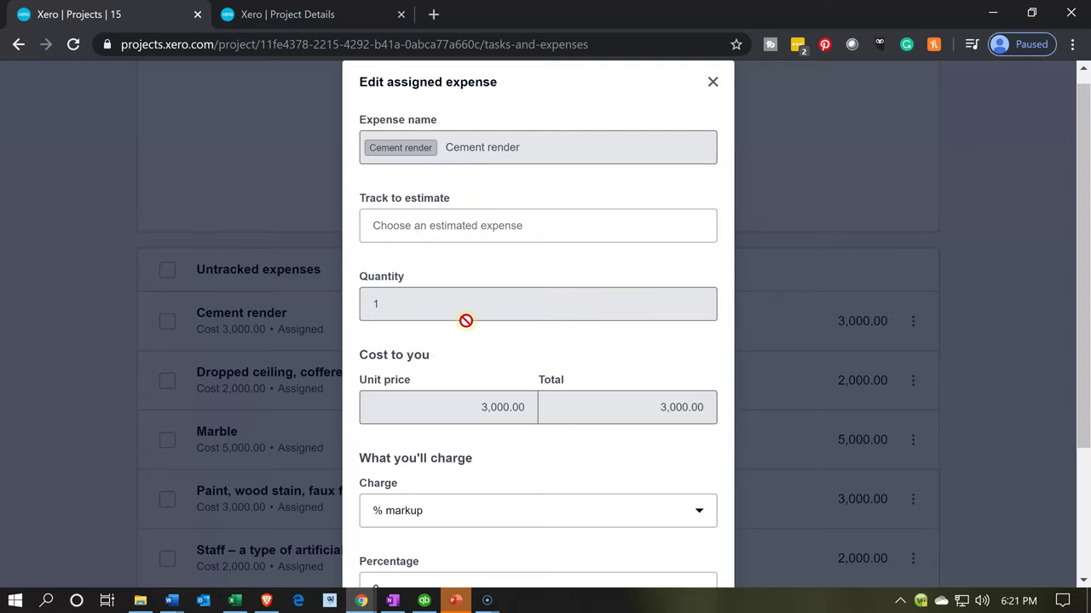
- Review the cost, charge and percentage fields of the Cement render expense and close it without saving changes
scroll(464, 317, "down", 1)
scroll(463, 326, "down", 1)
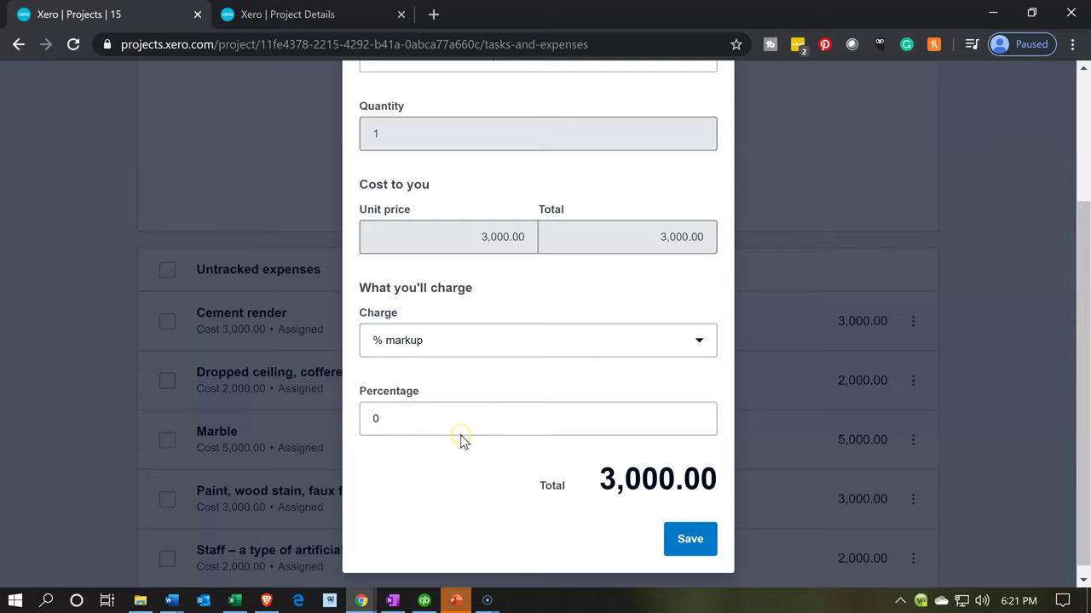
scroll(591, 221, "up", 3)
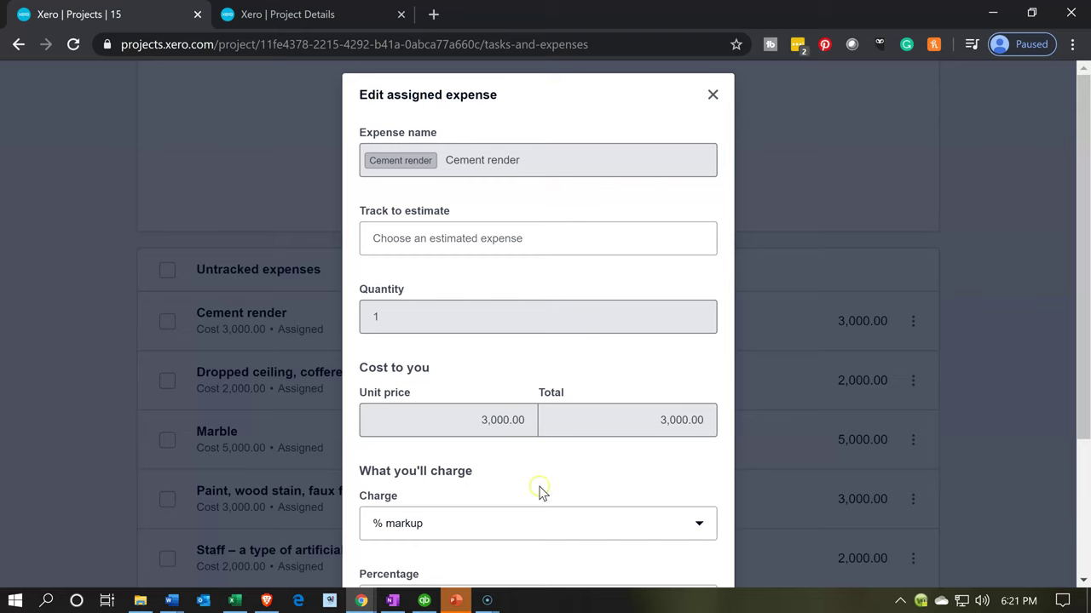
mouse_move(1012, 600)
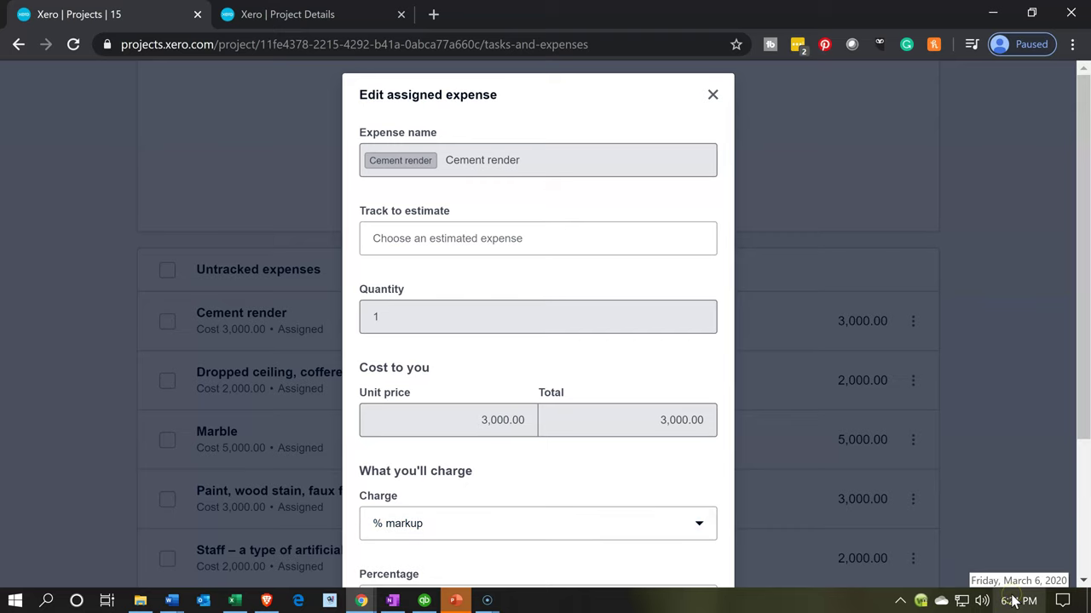
left_click(712, 96)
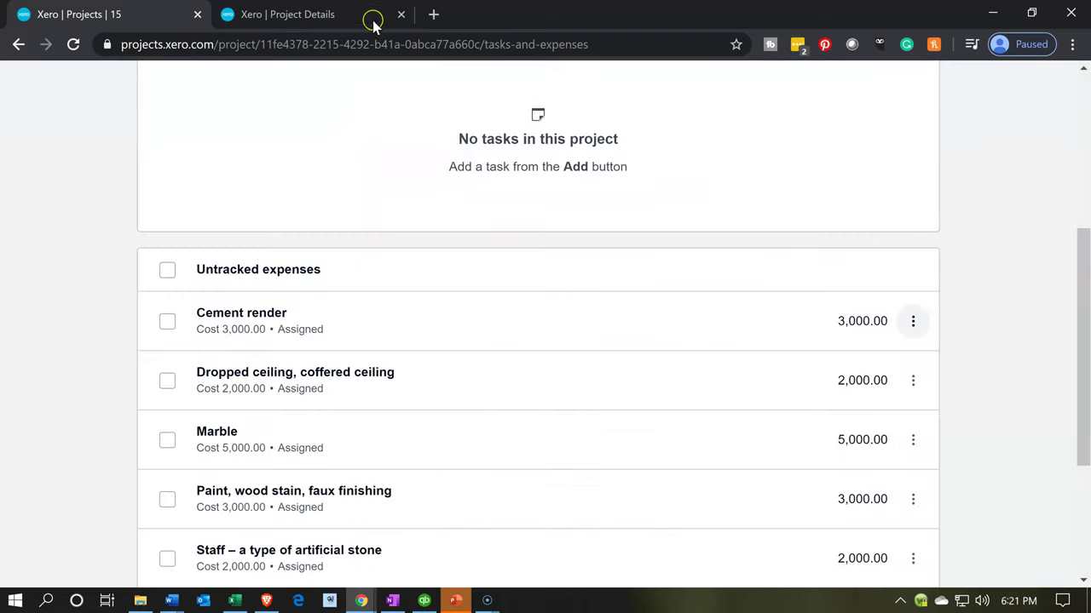
- Check the date range in the Project Details report tab, and go to the source item of project 15's Cement render expense
left_click(341, 15)
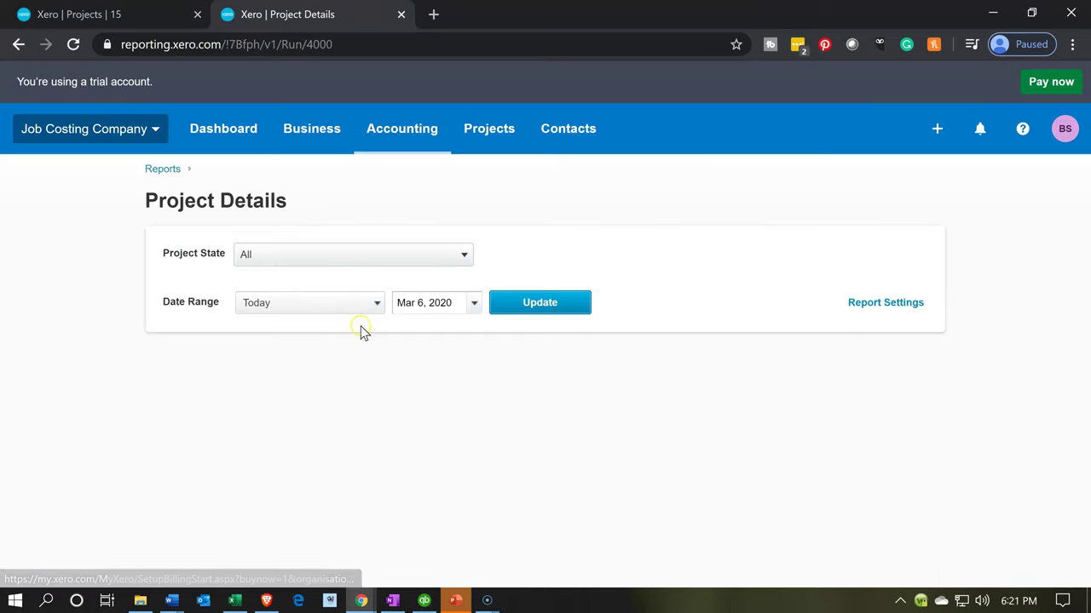
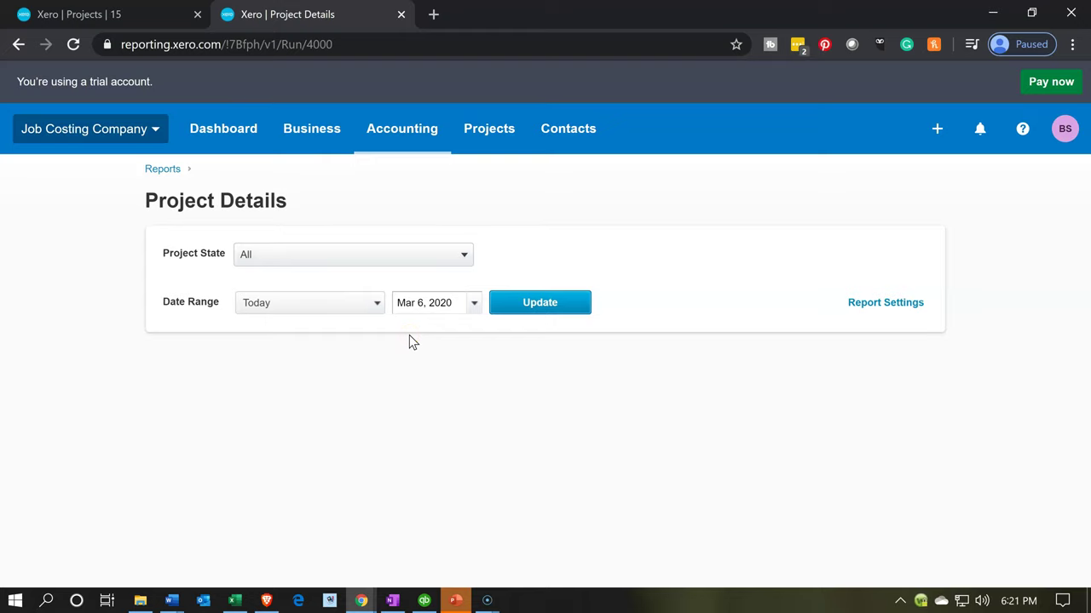
left_click(167, 19)
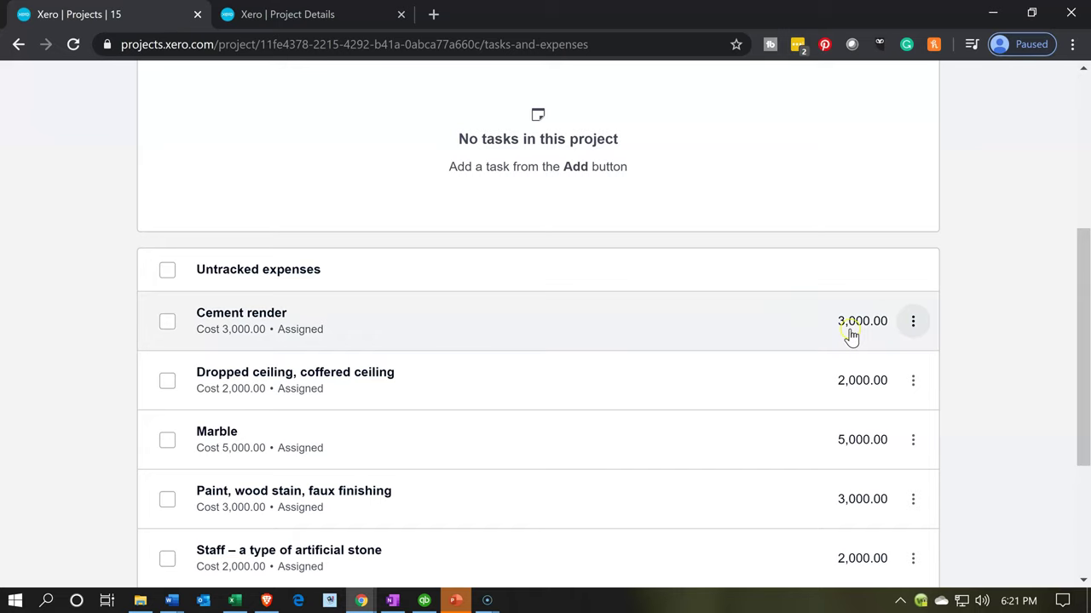
left_click(913, 323)
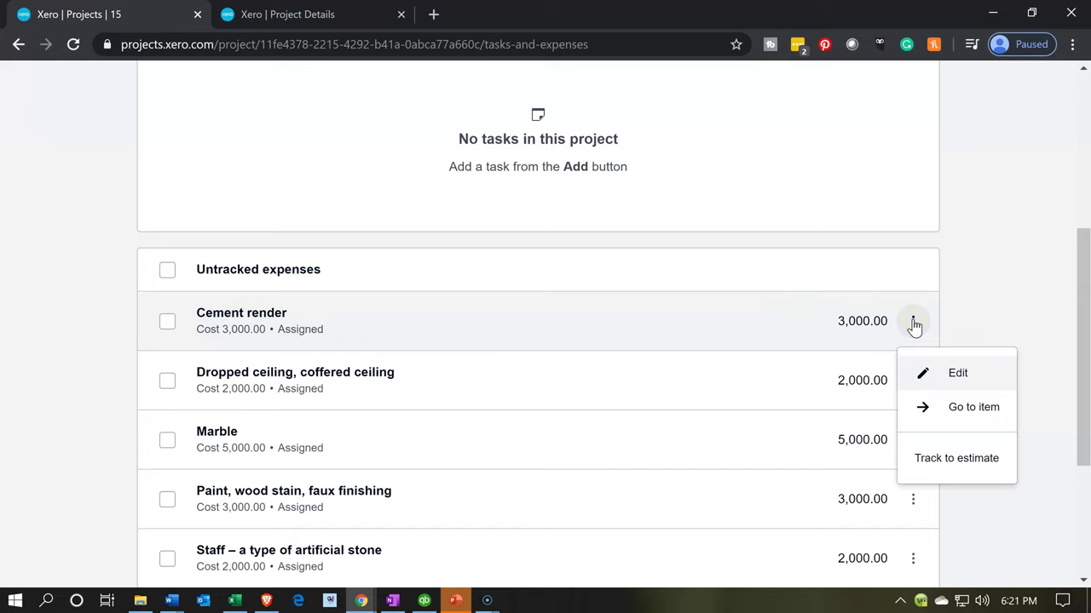
left_click(944, 409)
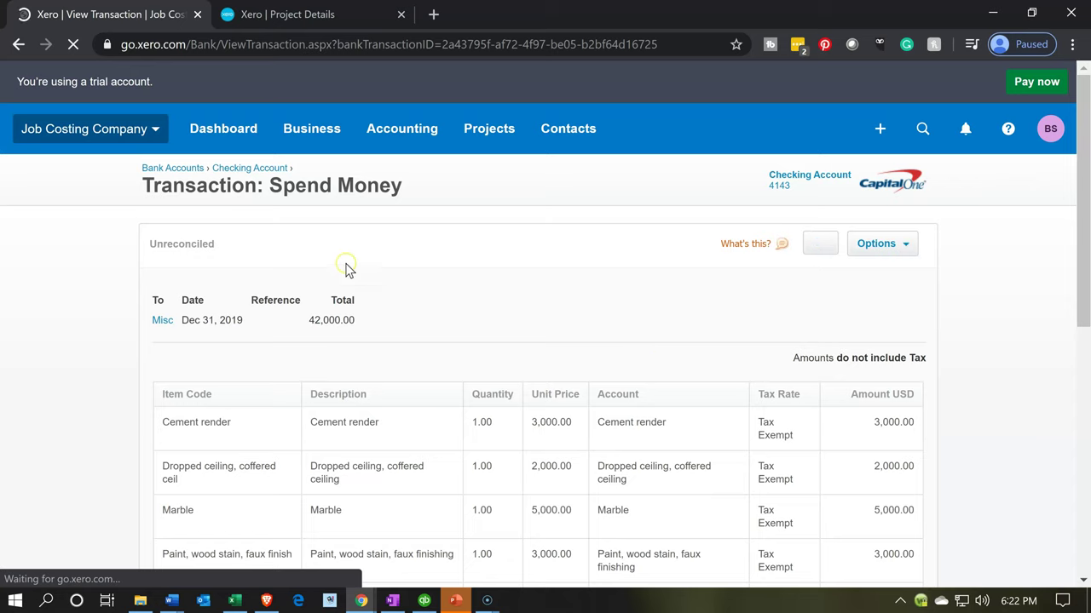
- Examine the date and the project-assigned line items of the Spend Money transaction
scroll(335, 252, "down", 1)
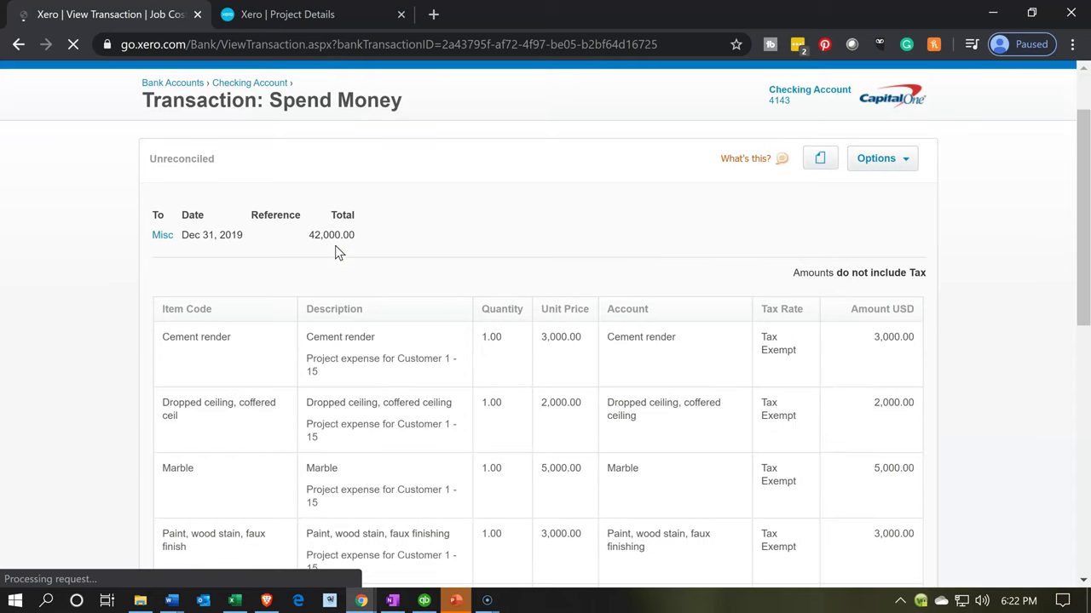
left_click(218, 255)
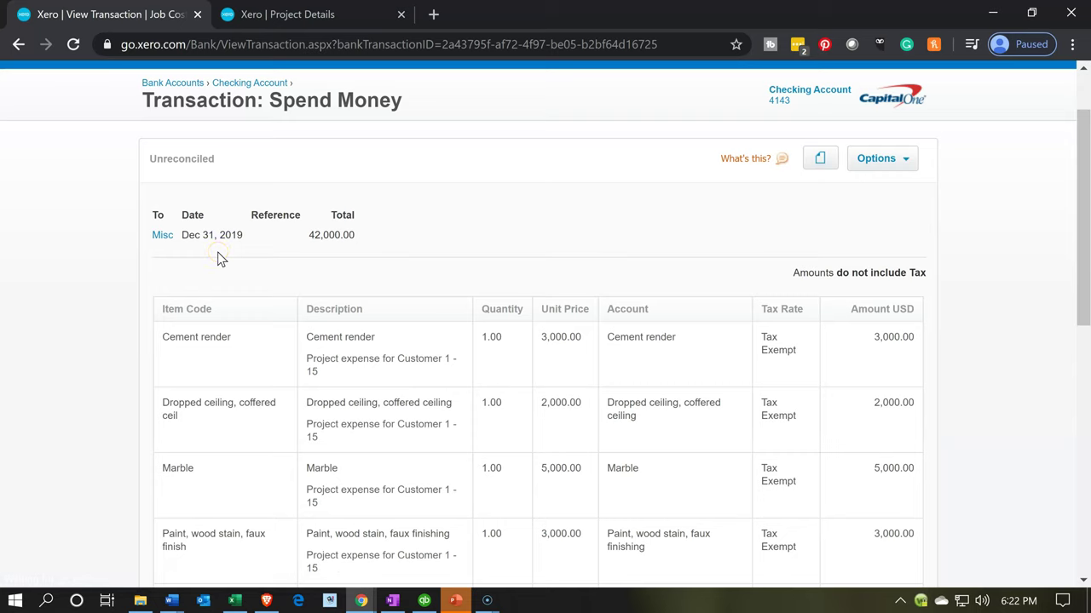
scroll(218, 260, "down", 2)
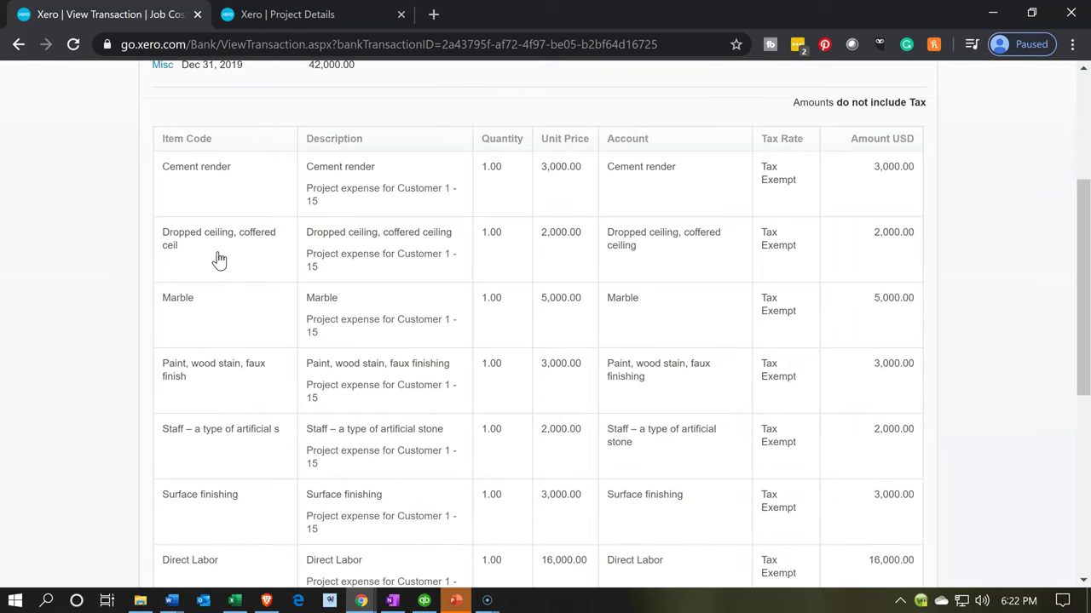
left_click(230, 222)
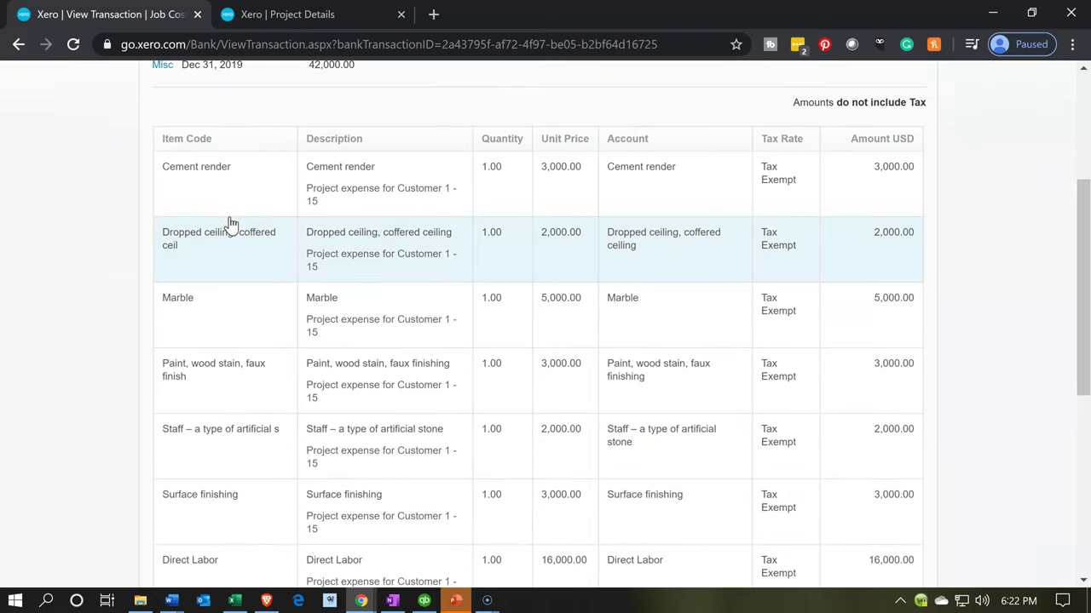
scroll(230, 223, "up", 1)
scroll(231, 224, "up", 1)
left_click(228, 249)
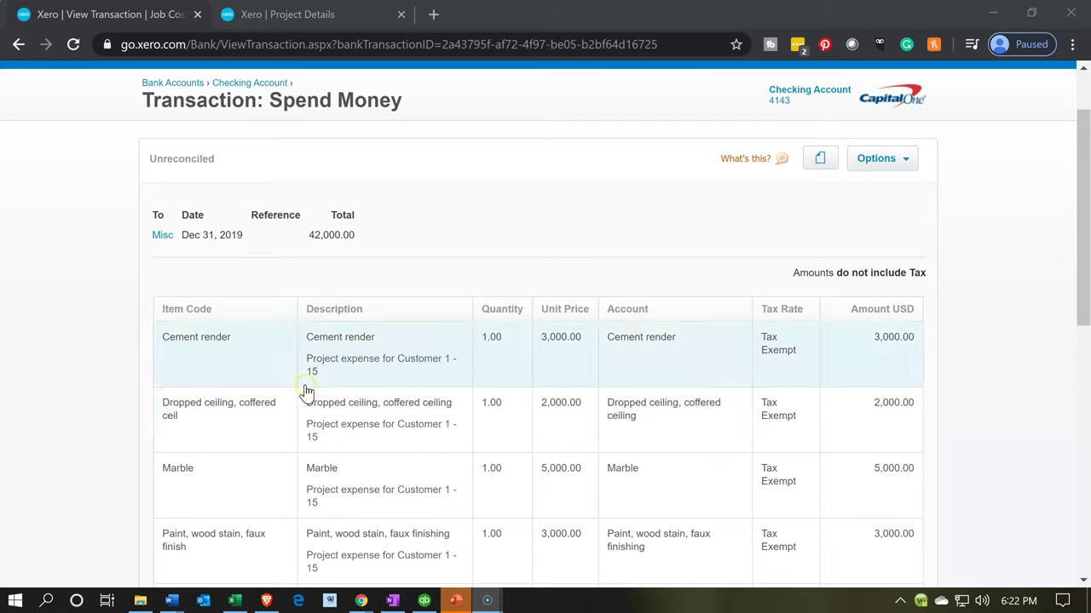
- Return to the list of all projects and reopen project 15 of Customer 1 at its untracked expenses
scroll(58, 318, "up", 1)
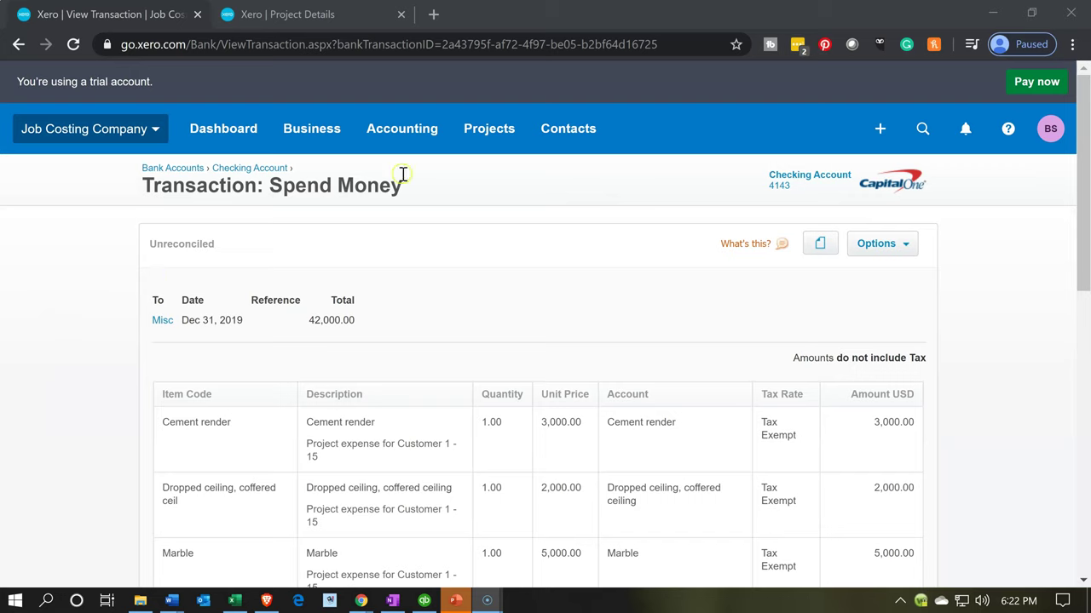
left_click(474, 140)
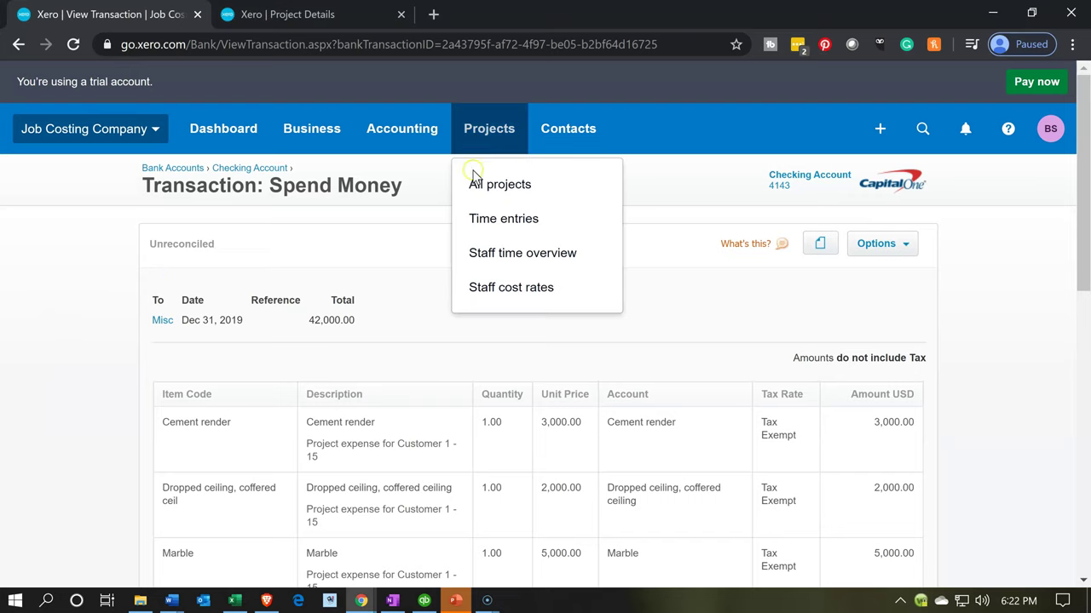
left_click(477, 178)
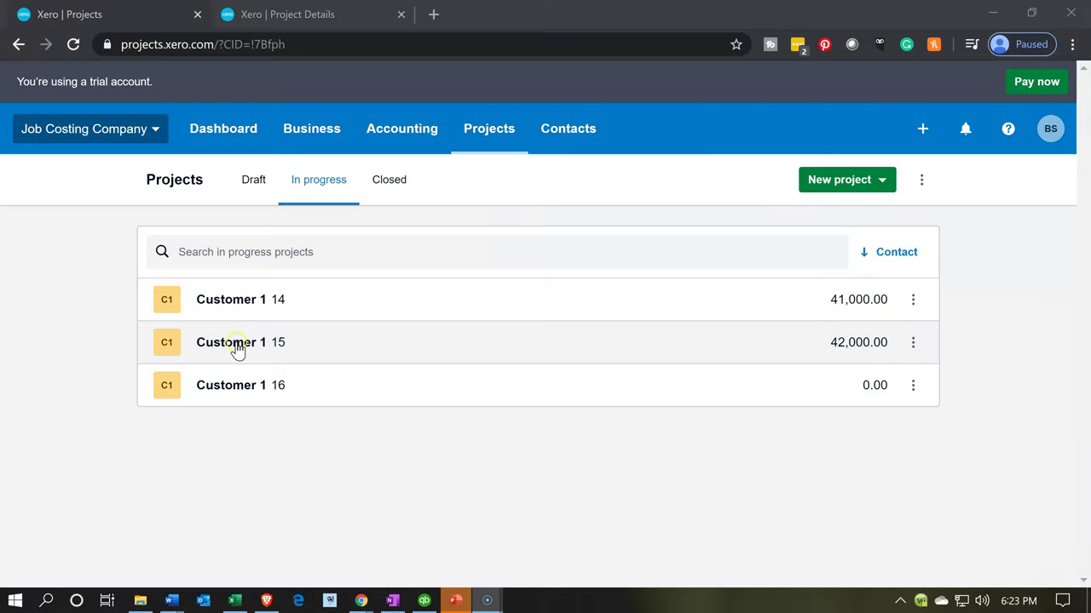
left_click(237, 345)
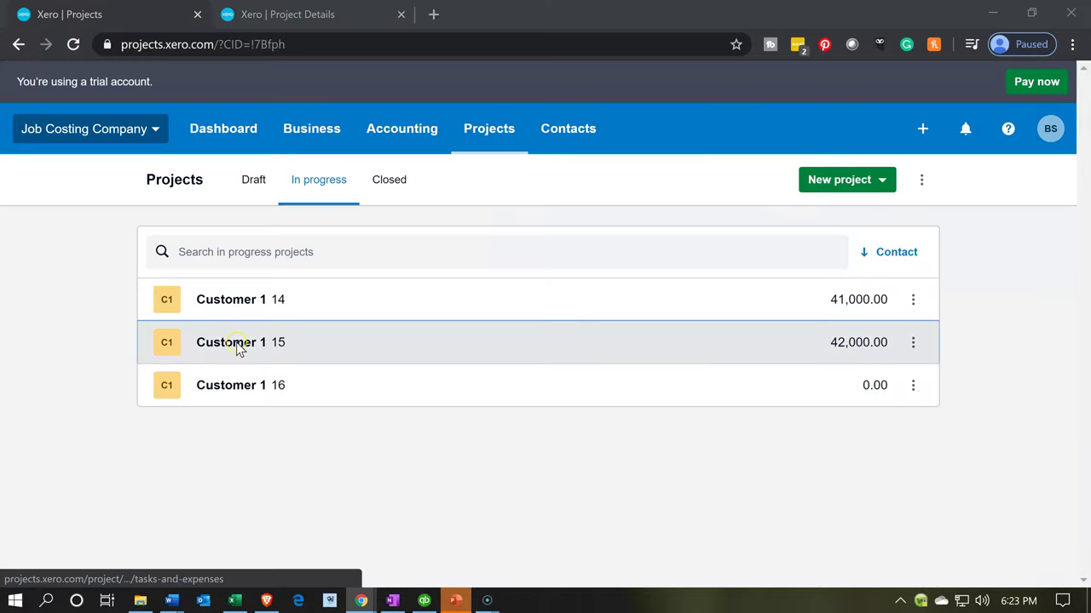
scroll(237, 350, "down", 2)
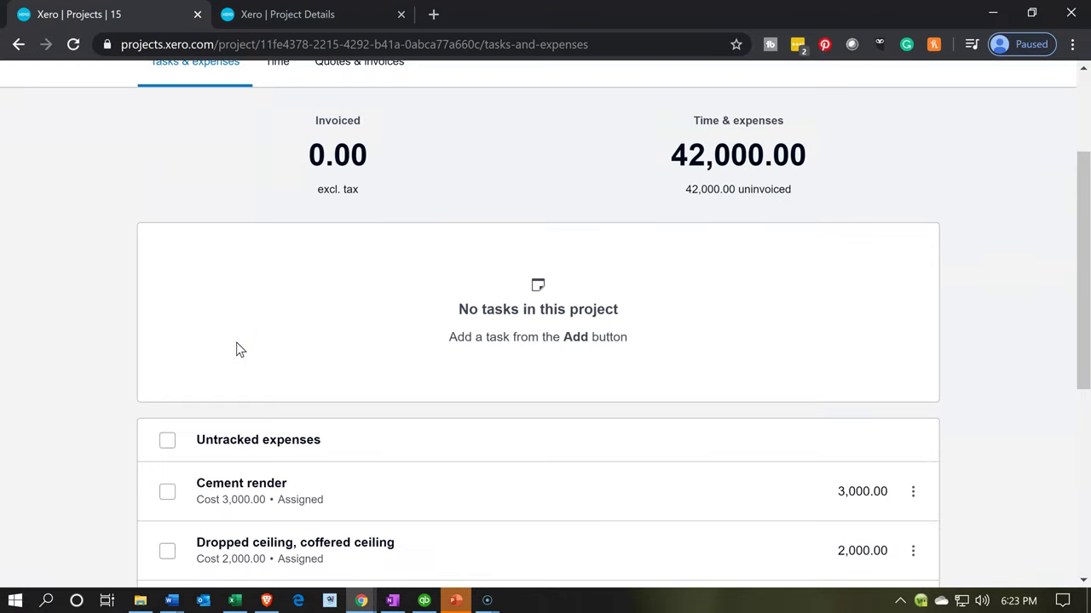
scroll(239, 349, "down", 2)
left_click(239, 345)
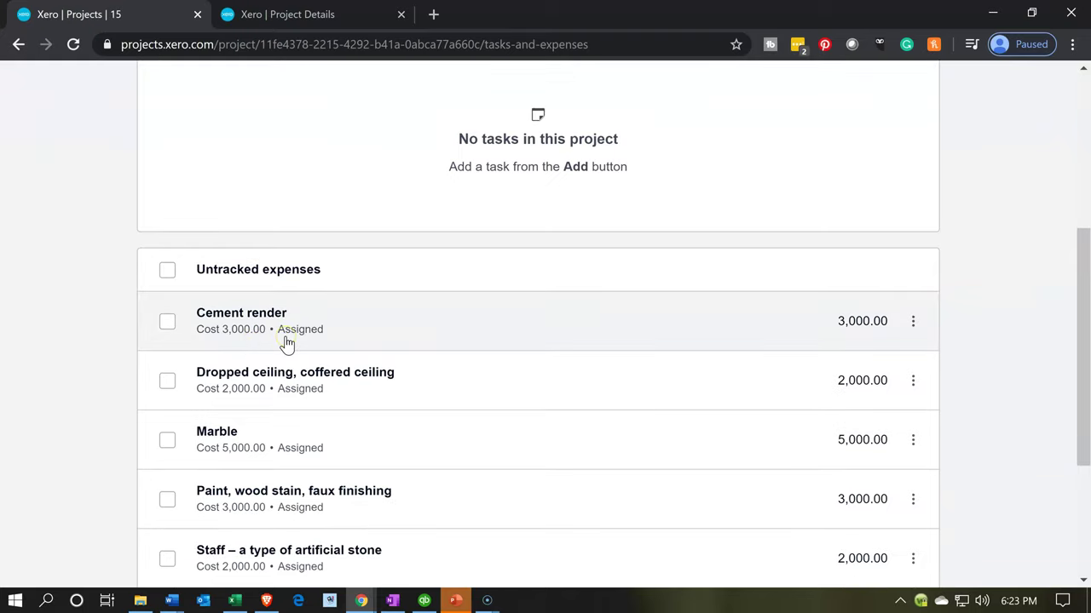
- Open a new expense form for project 15, inspect its available fields, and close it without saving
scroll(286, 343, "up", 5)
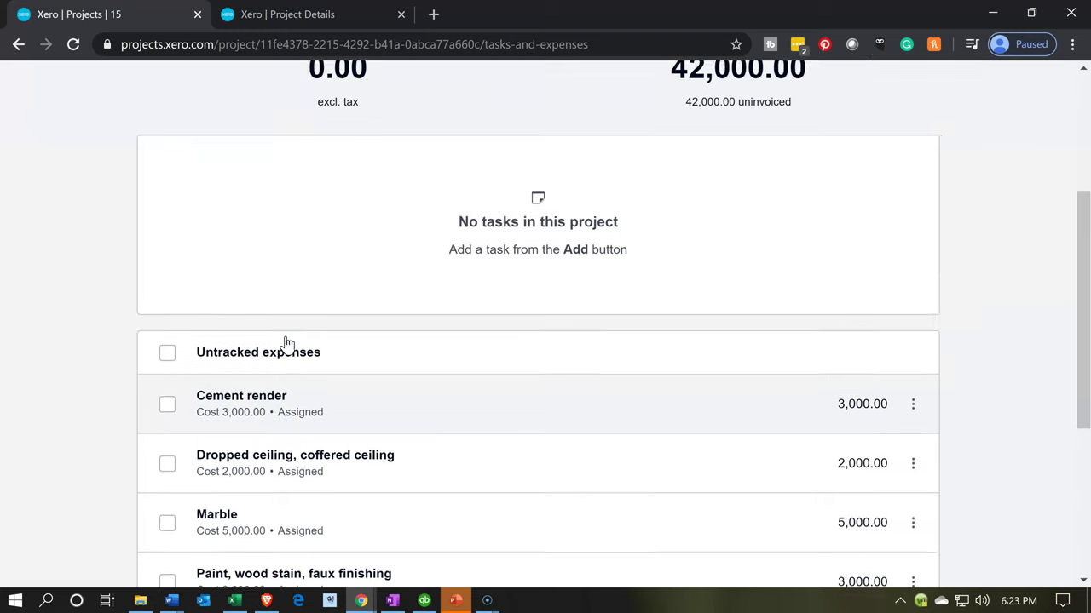
left_click(862, 184)
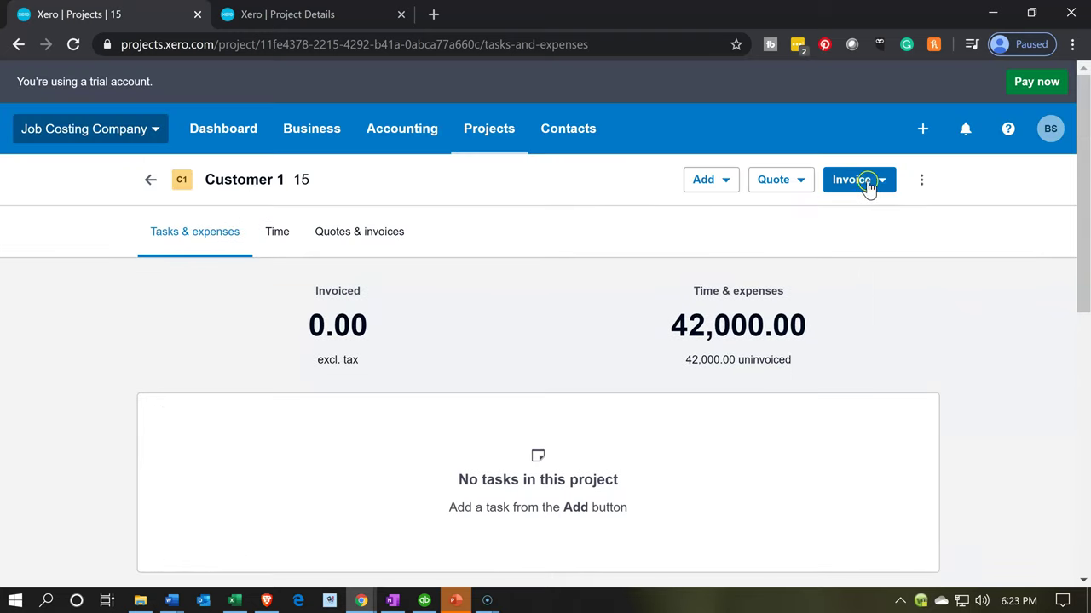
left_click(735, 187)
left_click(743, 299)
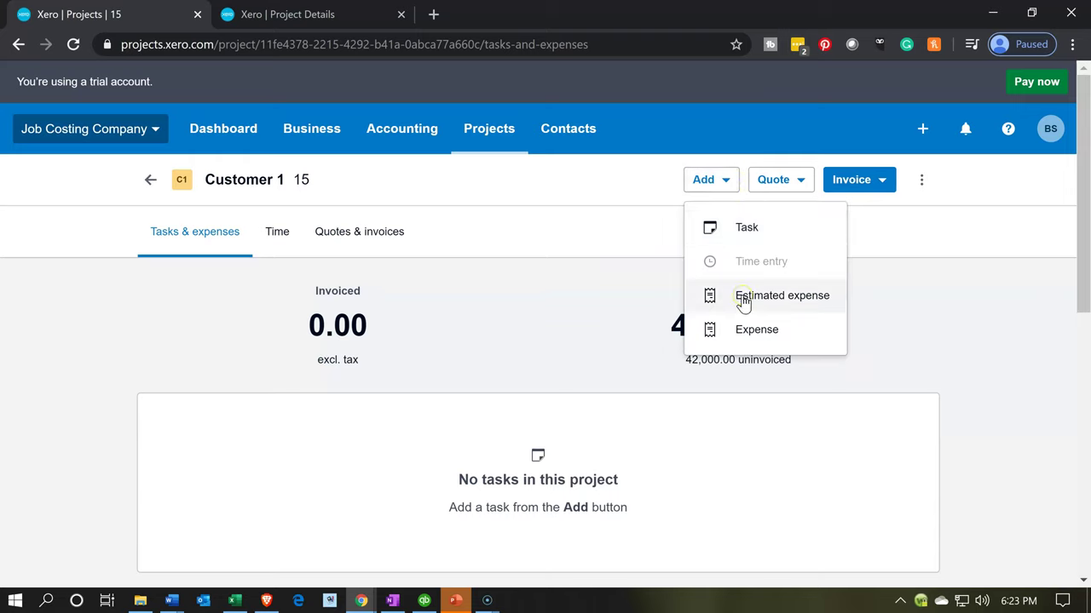
left_click(741, 332)
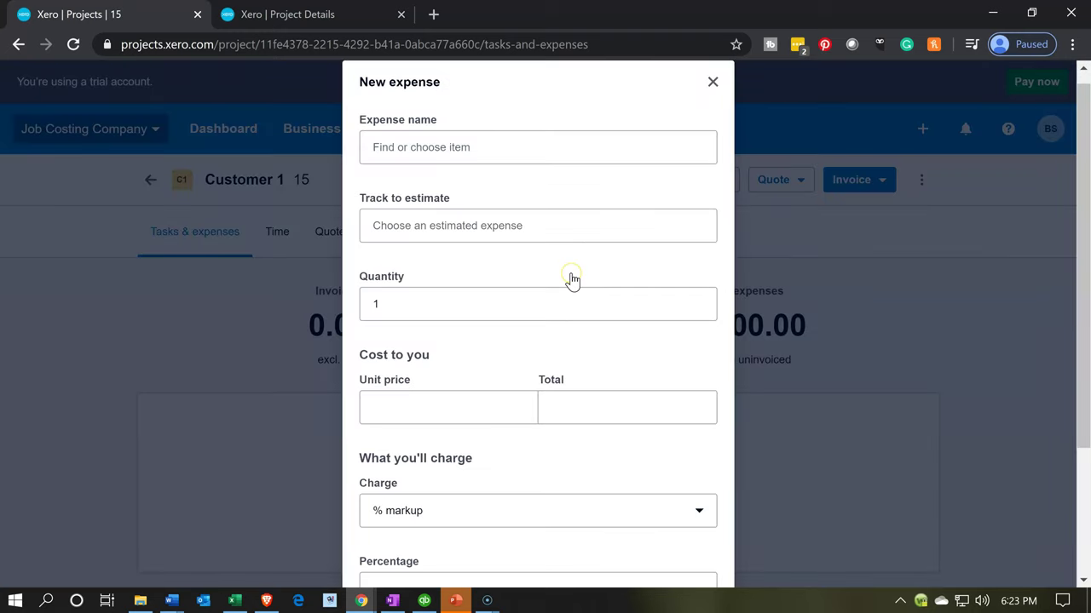
scroll(572, 280, "down", 2)
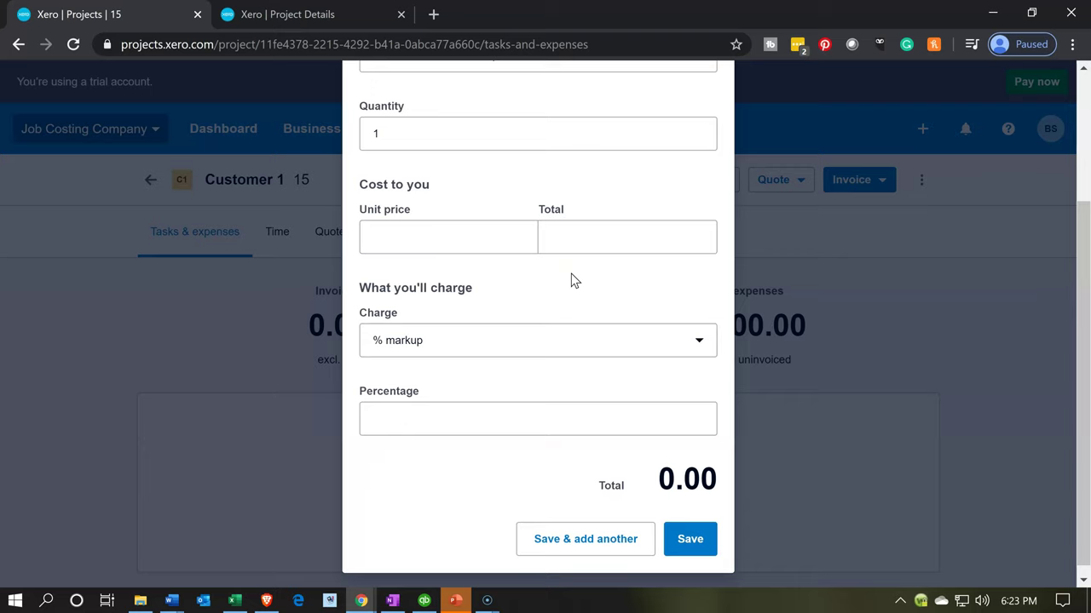
scroll(571, 280, "up", 2)
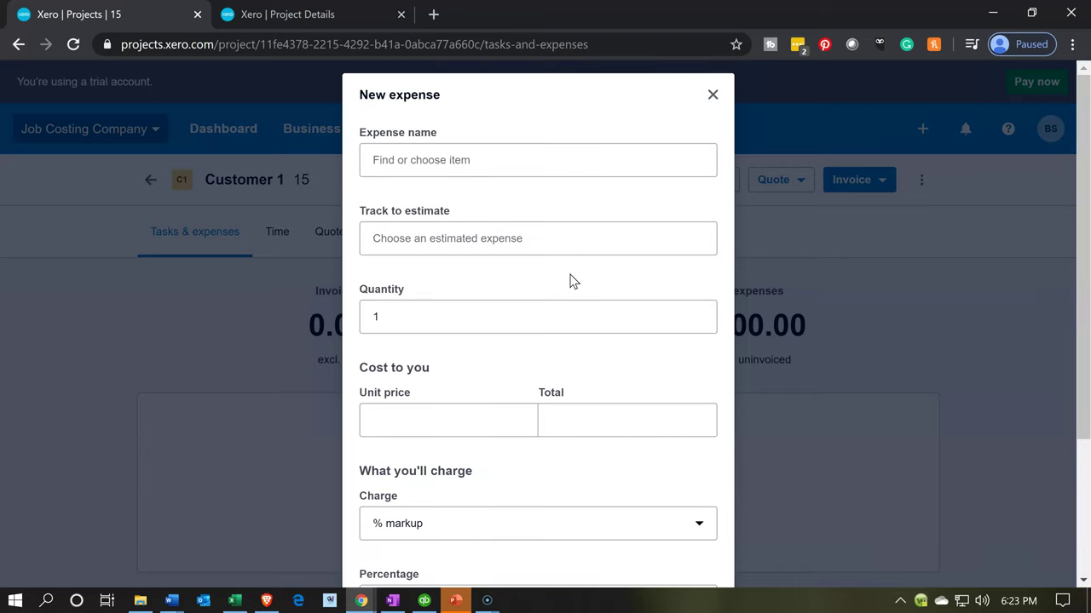
left_click(712, 97)
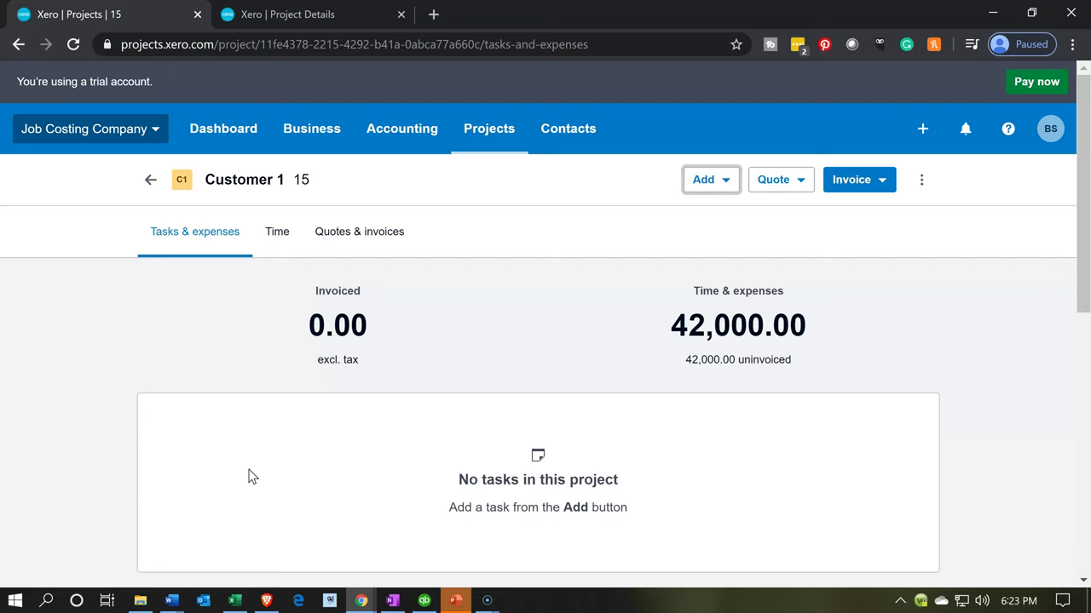
- Open the Project Summary report from the list of accounting reports
left_click(410, 147)
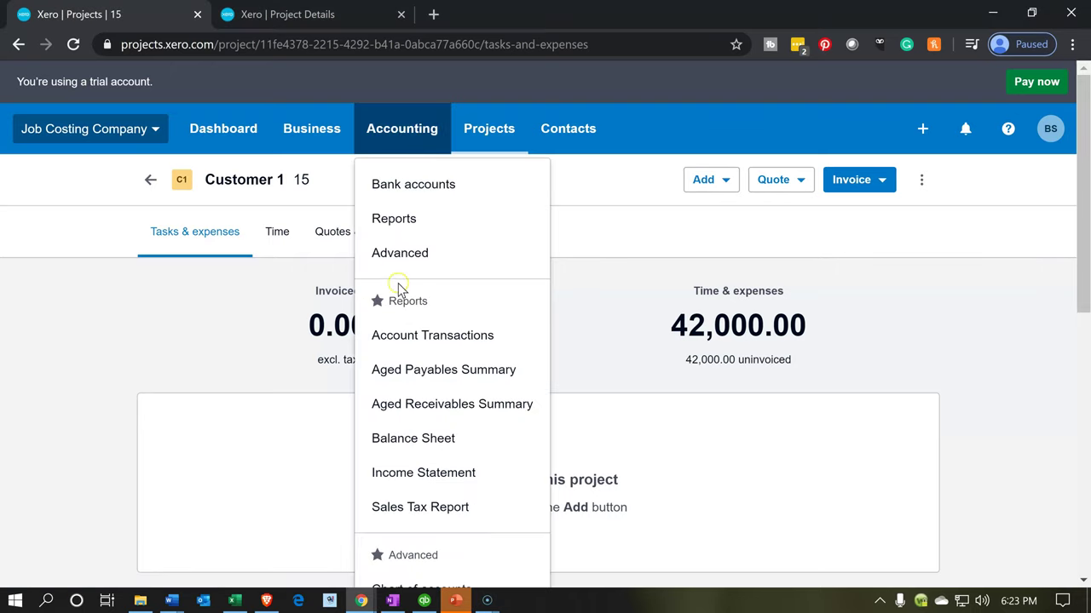
left_click(395, 222)
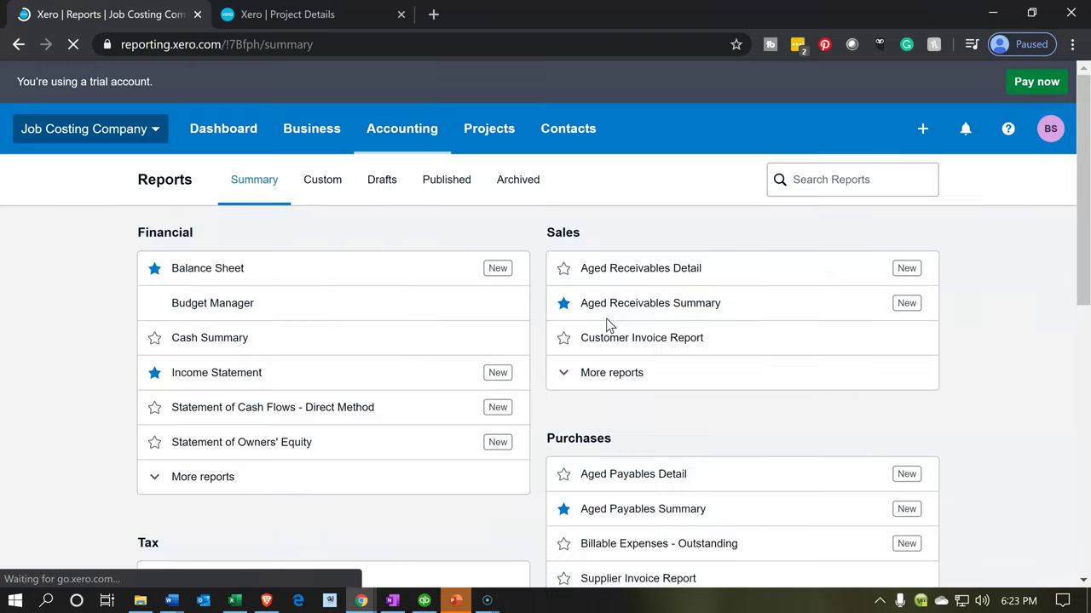
scroll(606, 323, "down", 7)
scroll(607, 323, "down", 1)
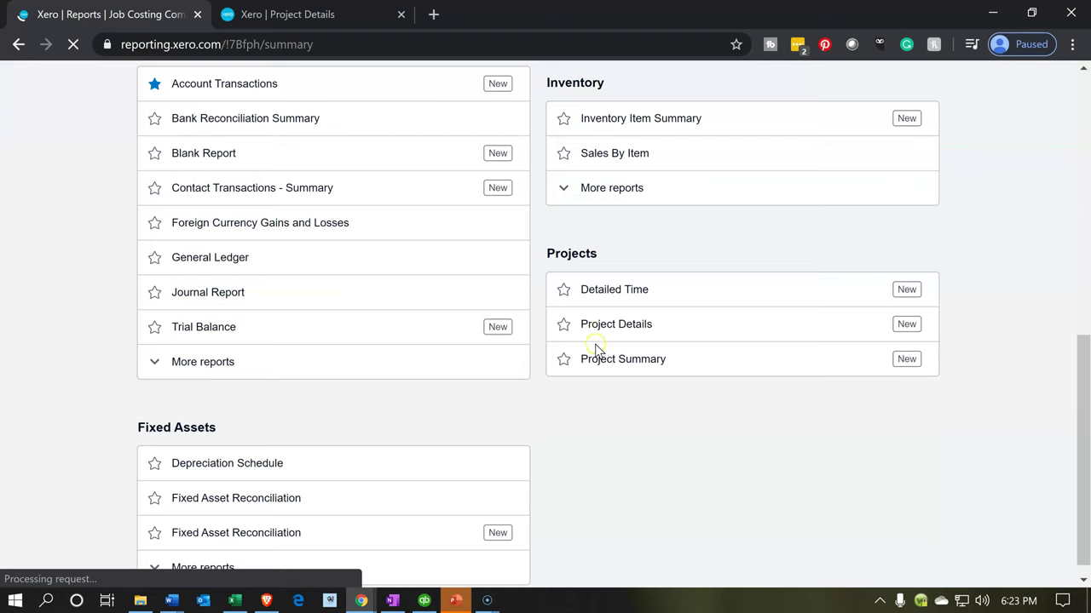
left_click(623, 359)
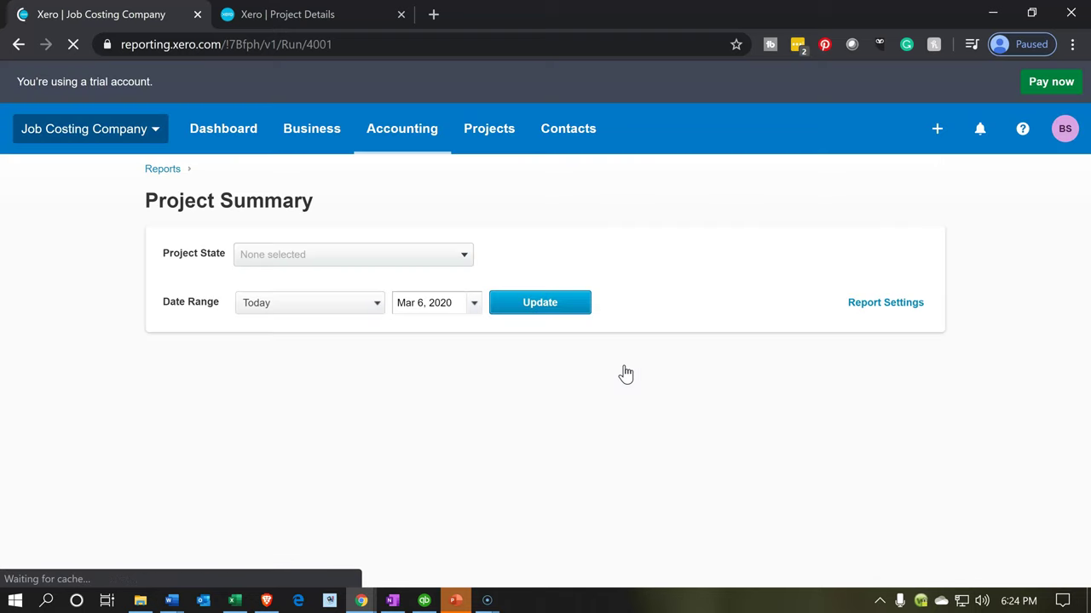
- Set the report's project state to All and update the report
left_click(462, 258)
left_click(280, 322)
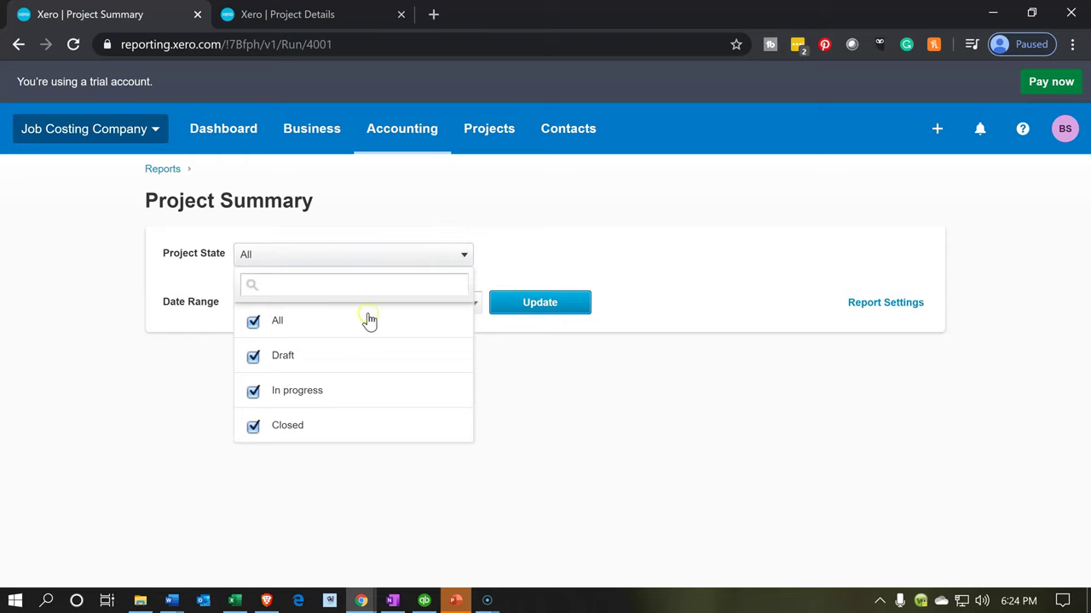
left_click(537, 308)
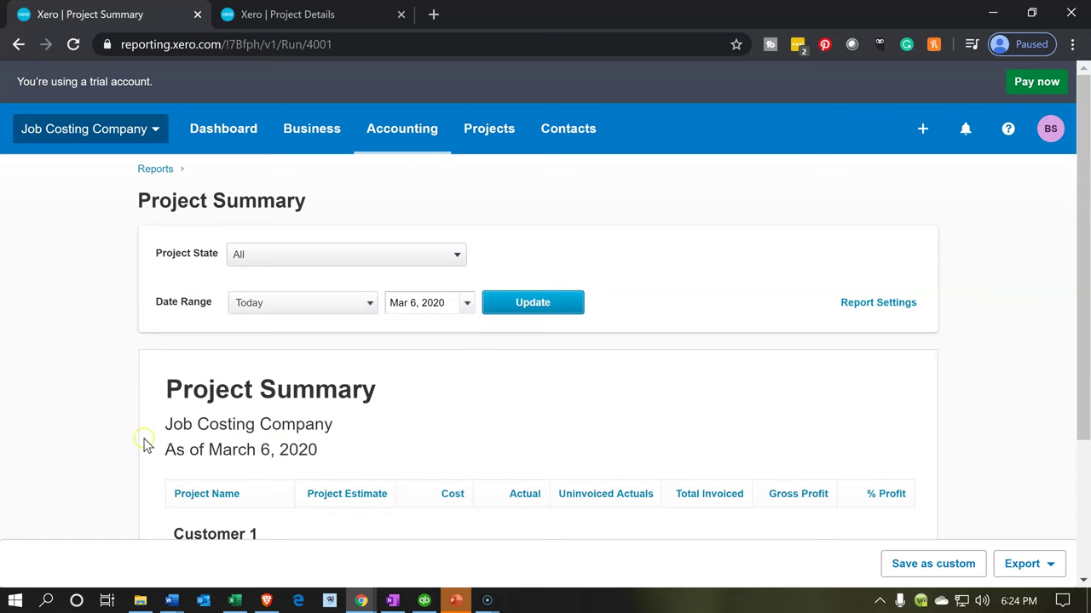
- Check the available project states and examine the cost, actual, invoiced and profit columns for Customer 1's projects
scroll(110, 383, "down", 2)
scroll(111, 439, "up", 1)
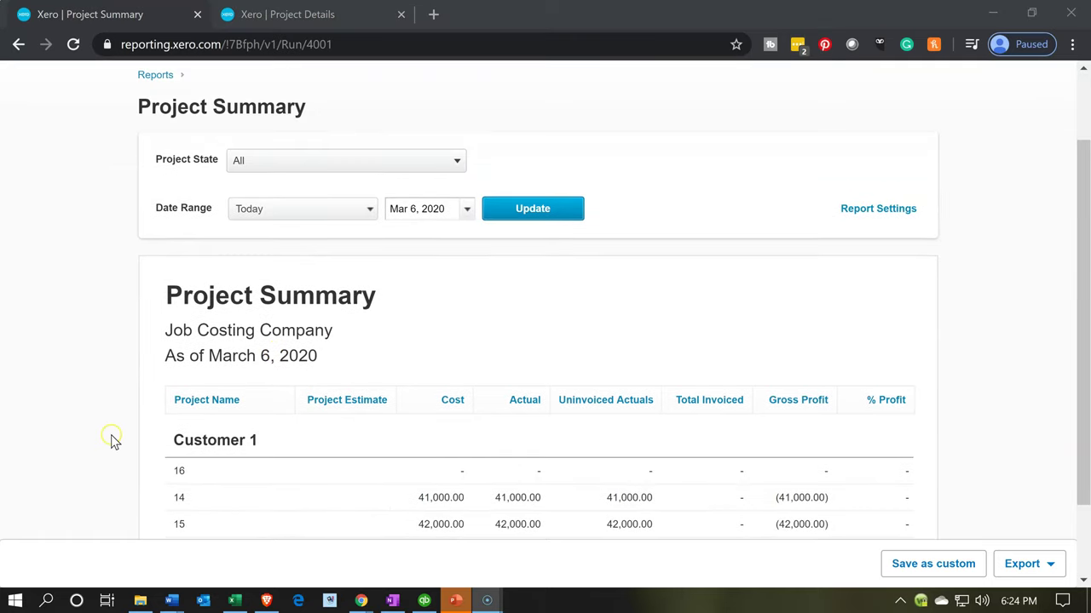
scroll(111, 438, "up", 1)
left_click(374, 233)
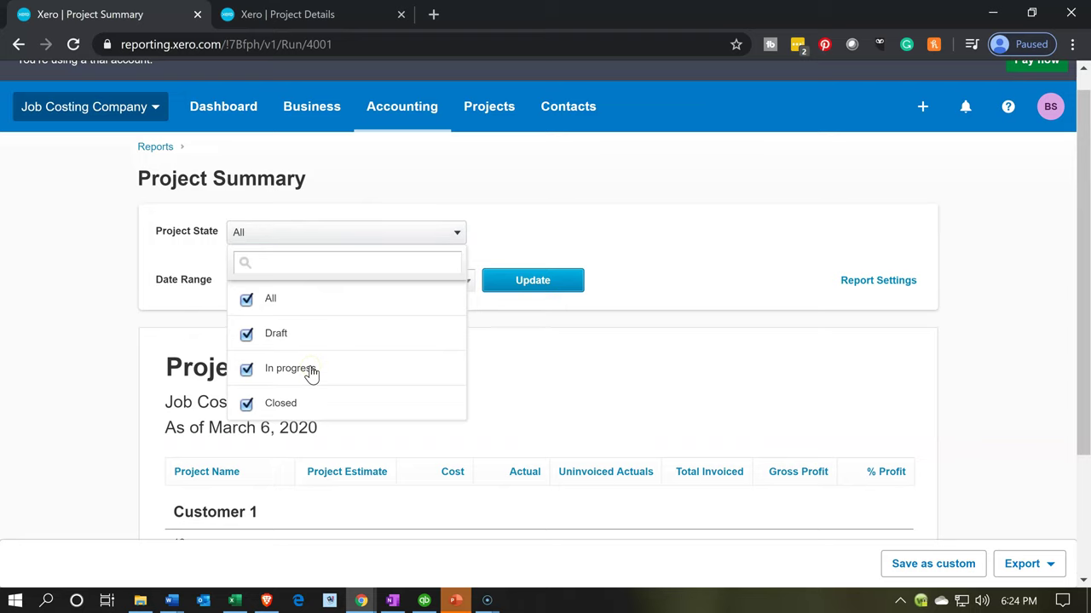
left_click(29, 410)
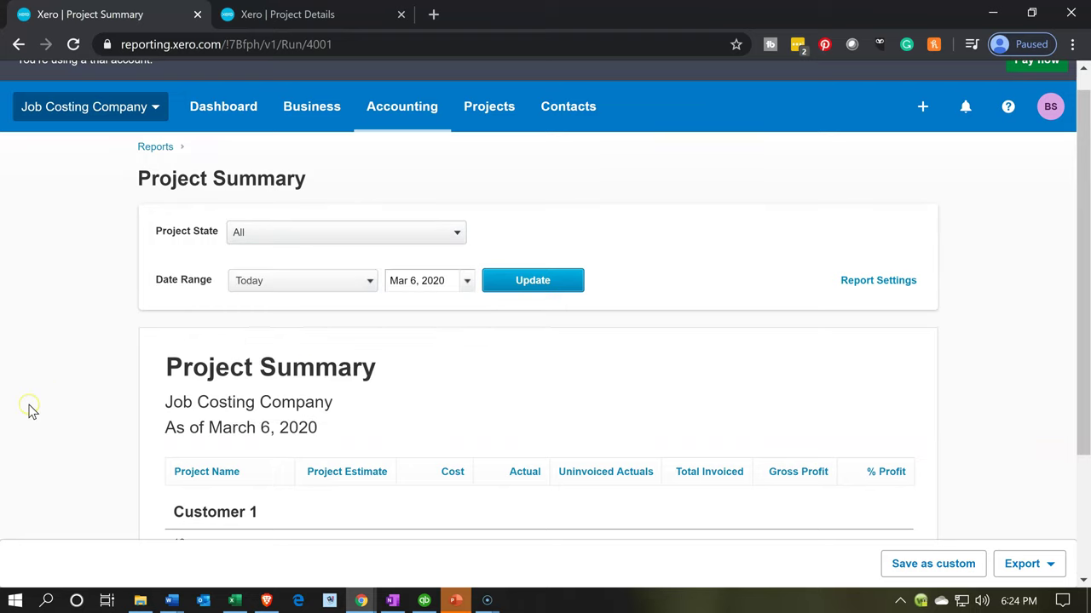
scroll(29, 410, "down", 2)
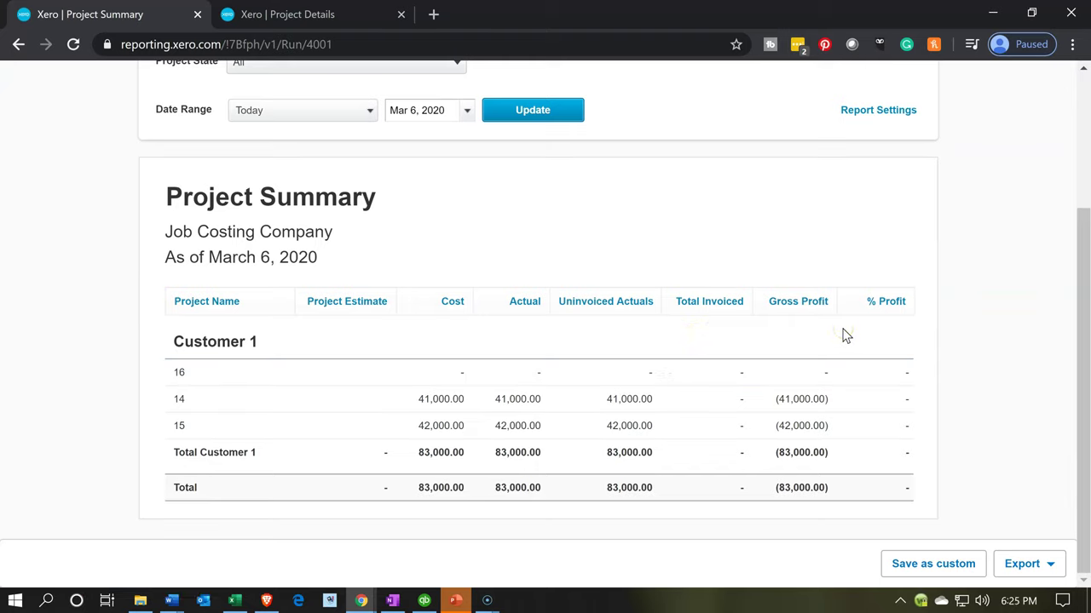
left_click(764, 352)
left_click(671, 413)
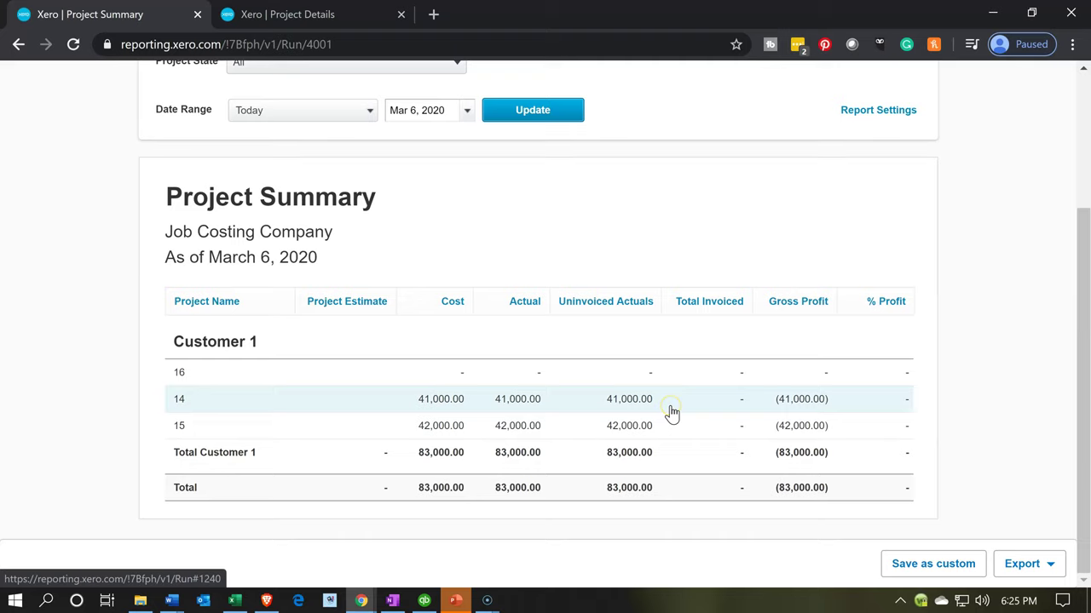